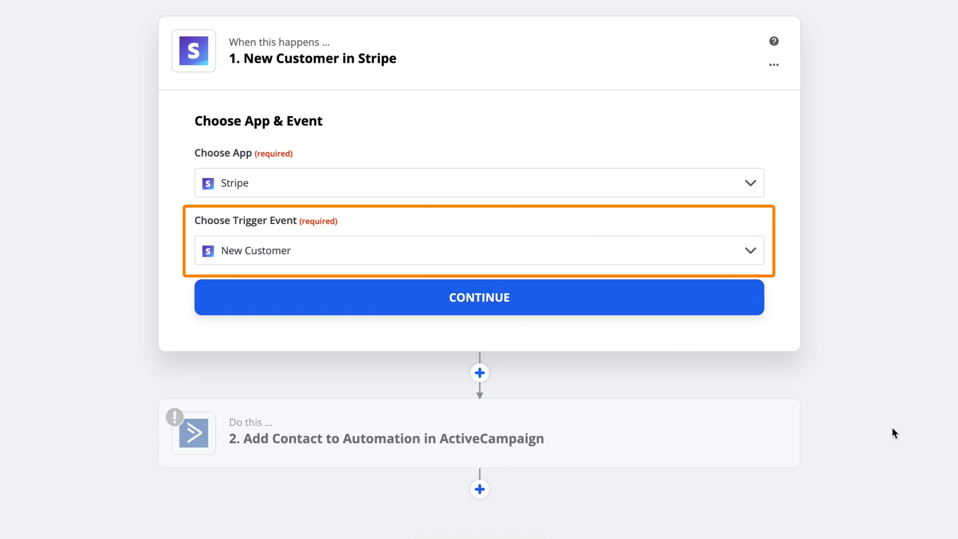
- Add a third step after the ActiveCampaign action that sends an SMS through Twilio
click(697, 423)
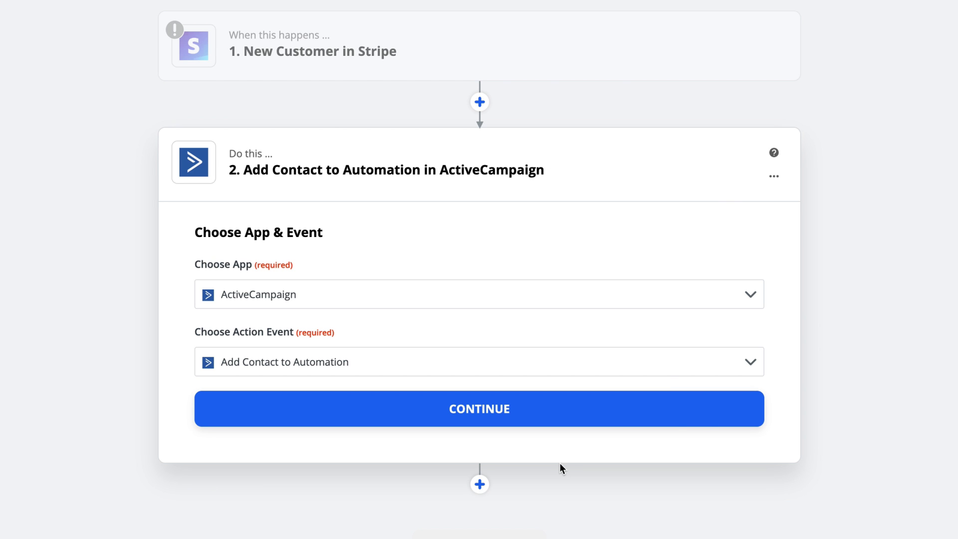
click(479, 484)
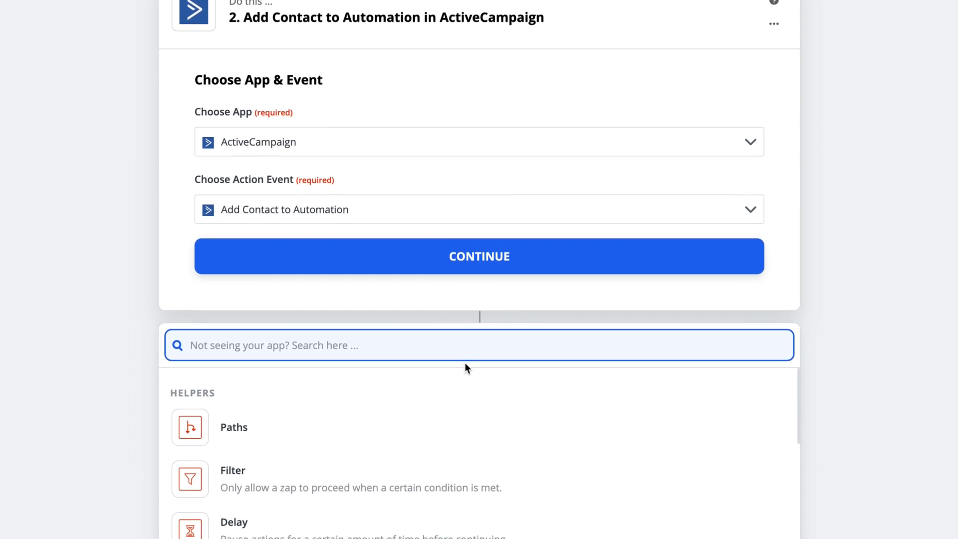
text(Twilio)
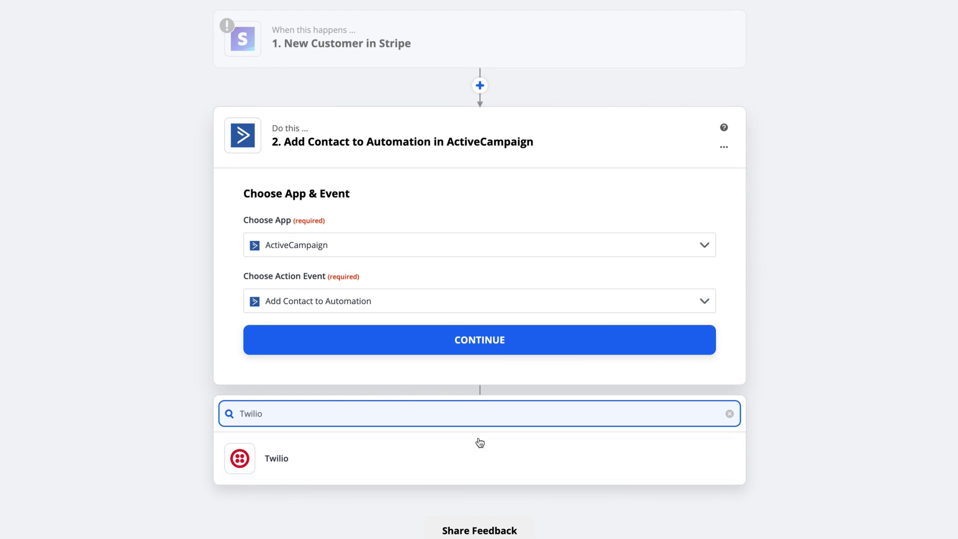
click(421, 468)
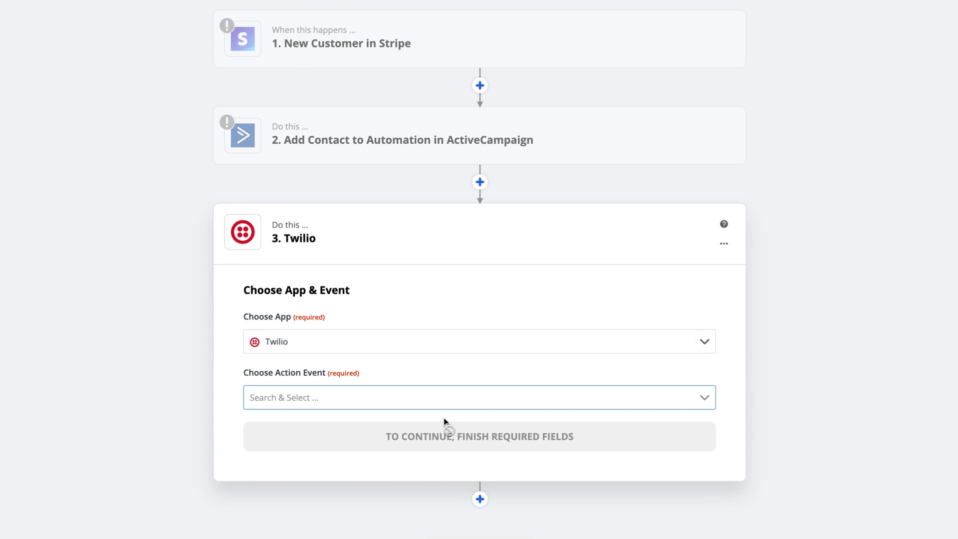
click(382, 393)
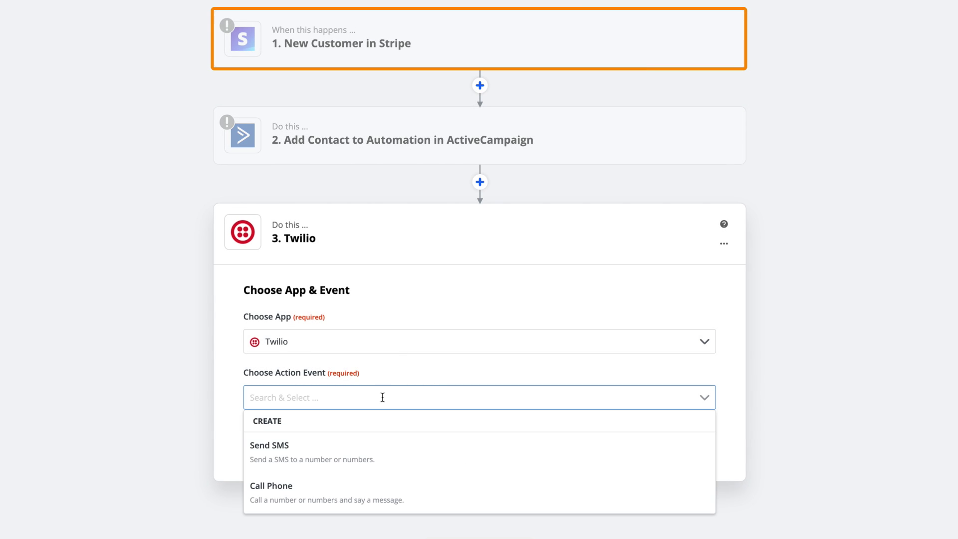
click(382, 444)
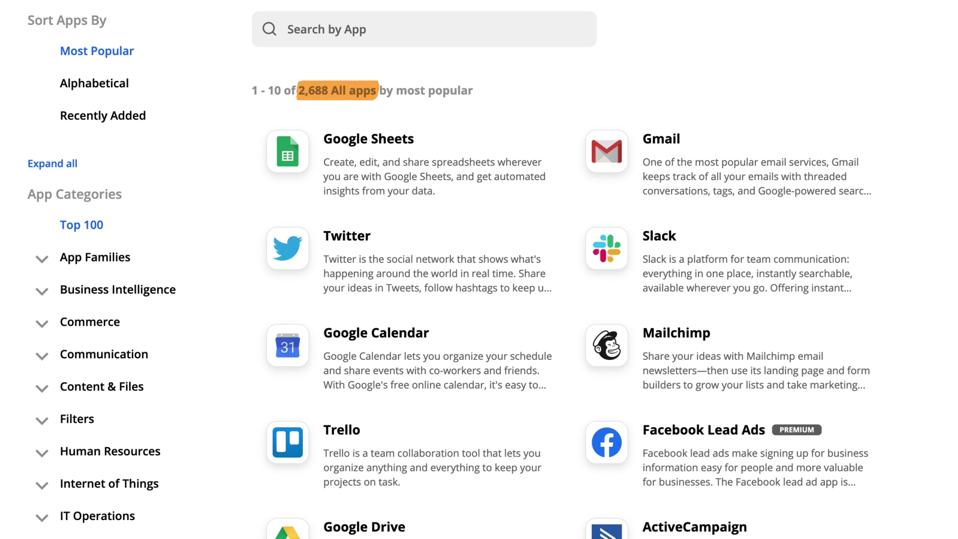
scroll(478, 269, down, 2)
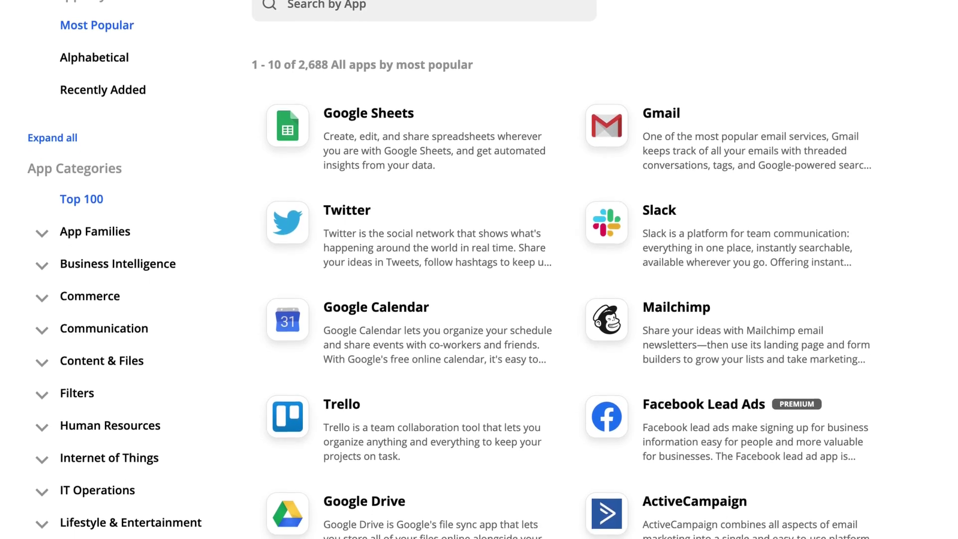
scroll(479, 269, down, 3)
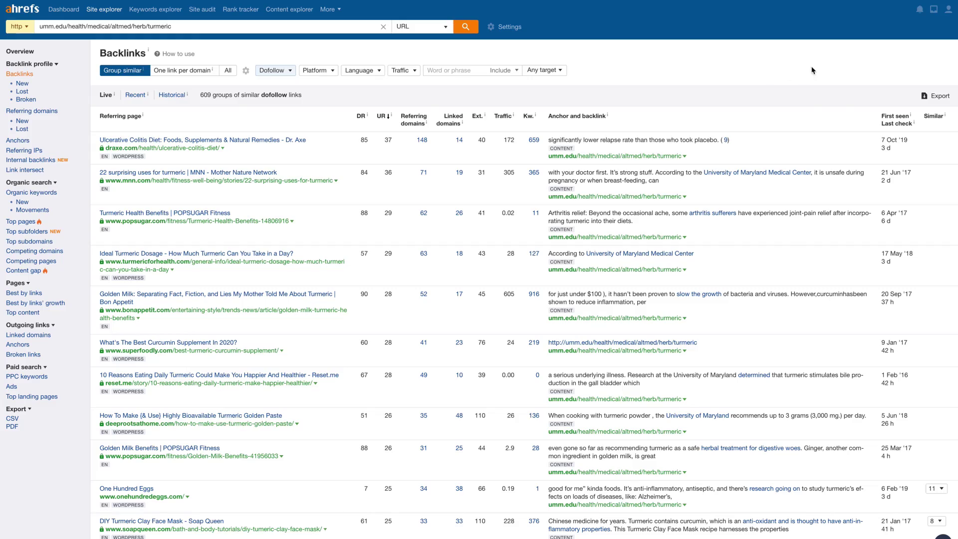
- Export the umm.edu turmeric backlinks with Quick export in Excel (UTF-16) format
click(932, 102)
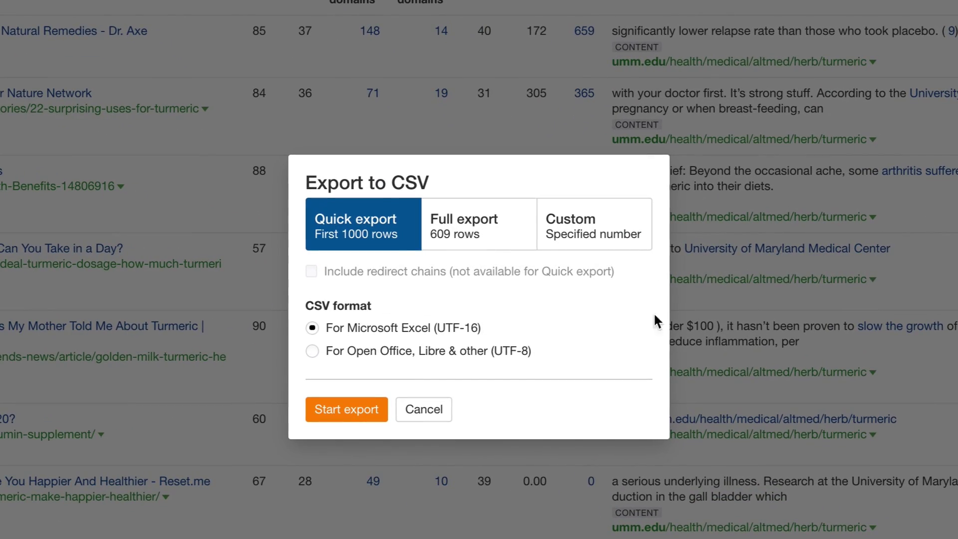
click(372, 421)
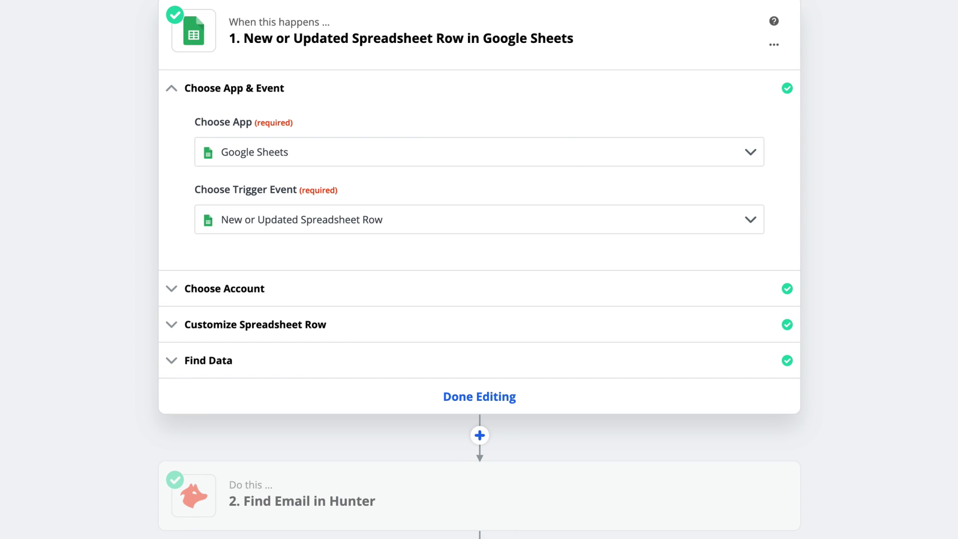
- Set the trigger to New or Updated Spreadsheet Row on Prospects List, watching column Last
click(752, 220)
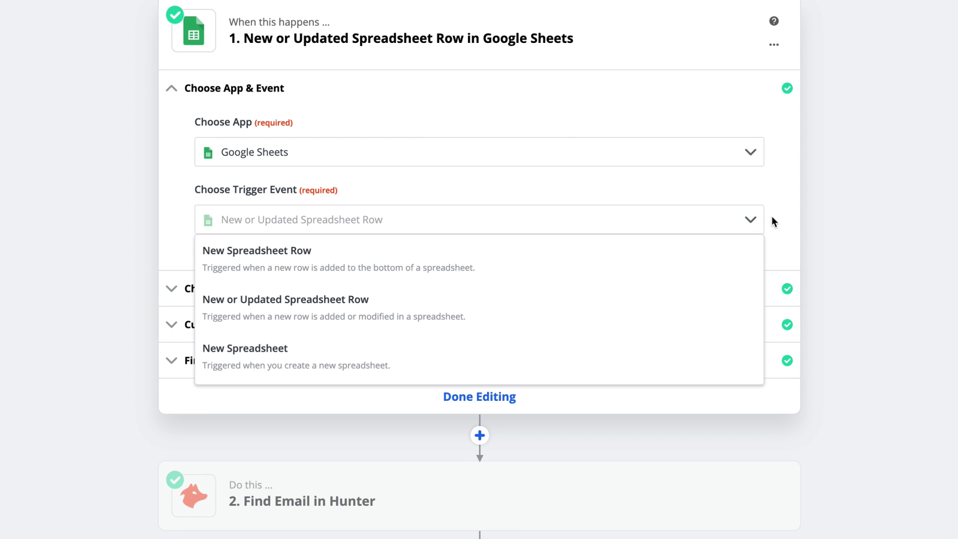
click(677, 304)
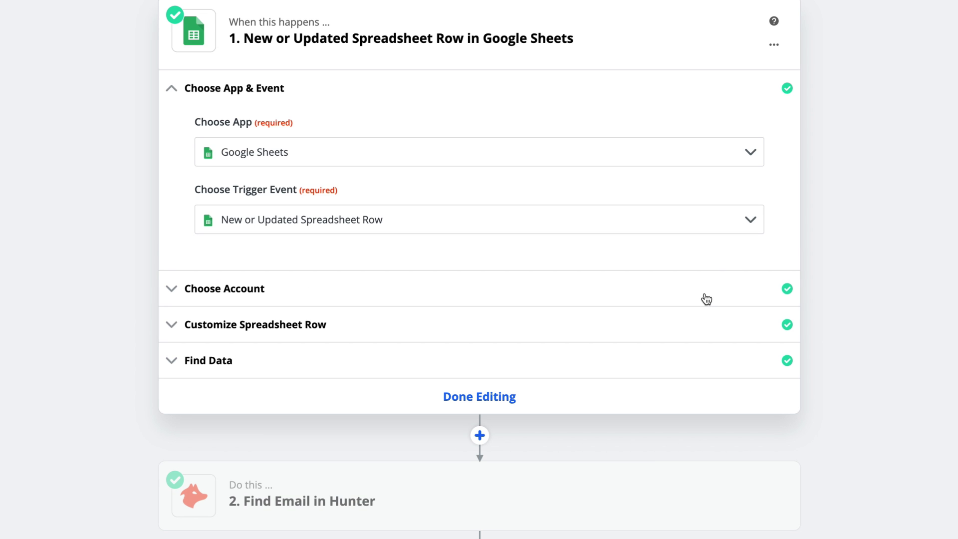
click(706, 299)
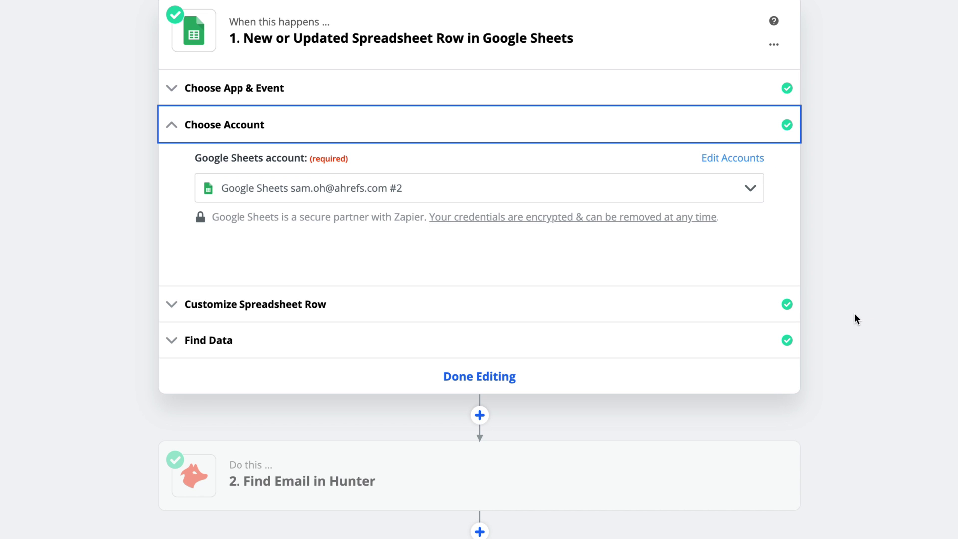
click(738, 304)
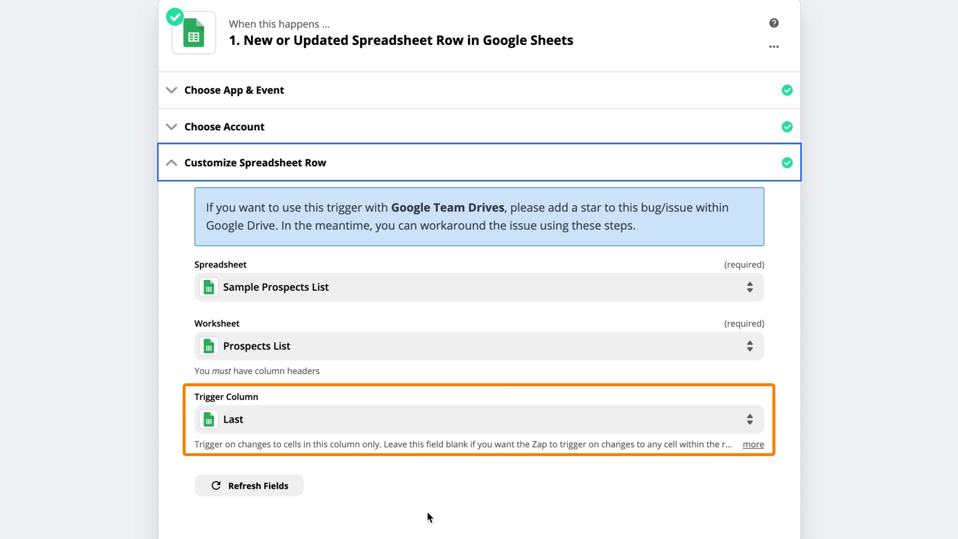
- Pull sample rows and expand Row A to inspect row 125's values
scroll(395, 442, down, 3)
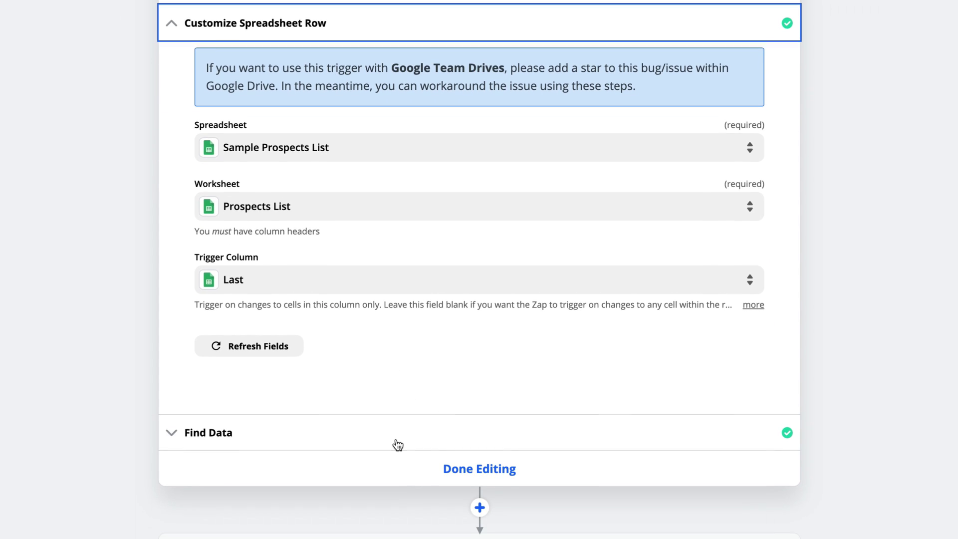
click(397, 444)
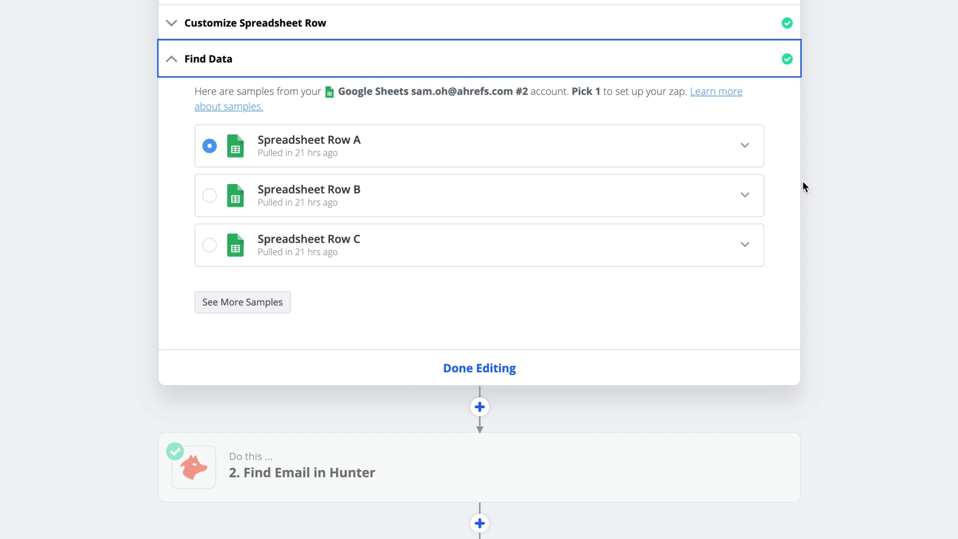
click(743, 159)
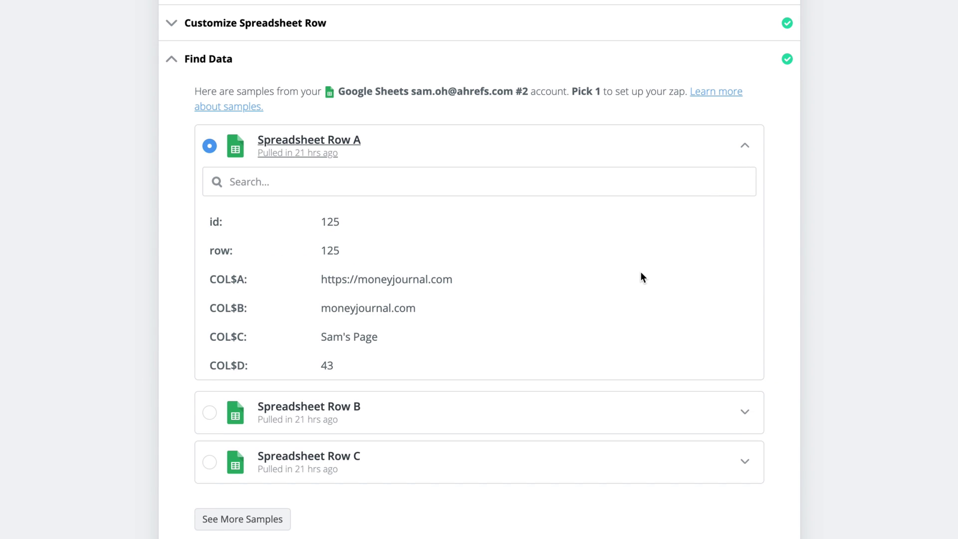
scroll(641, 272, down, 4)
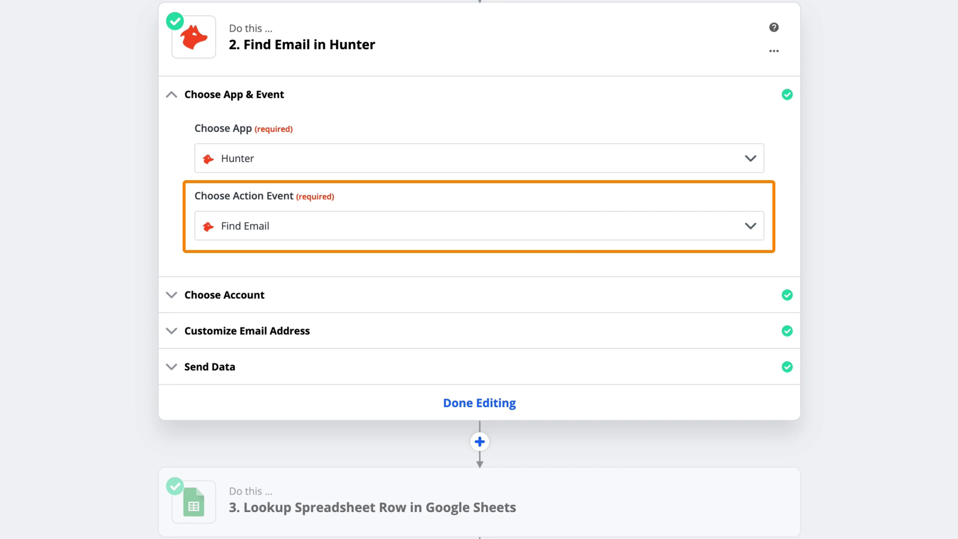
- Map the sheet's Domain field into Hunter's Domain Or Company field, removing the duplicate pill
click(735, 335)
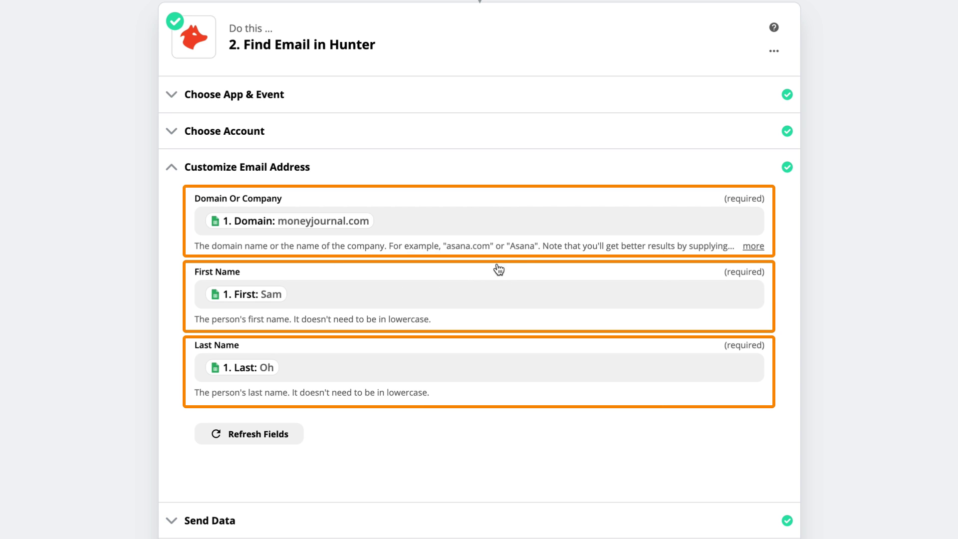
click(547, 228)
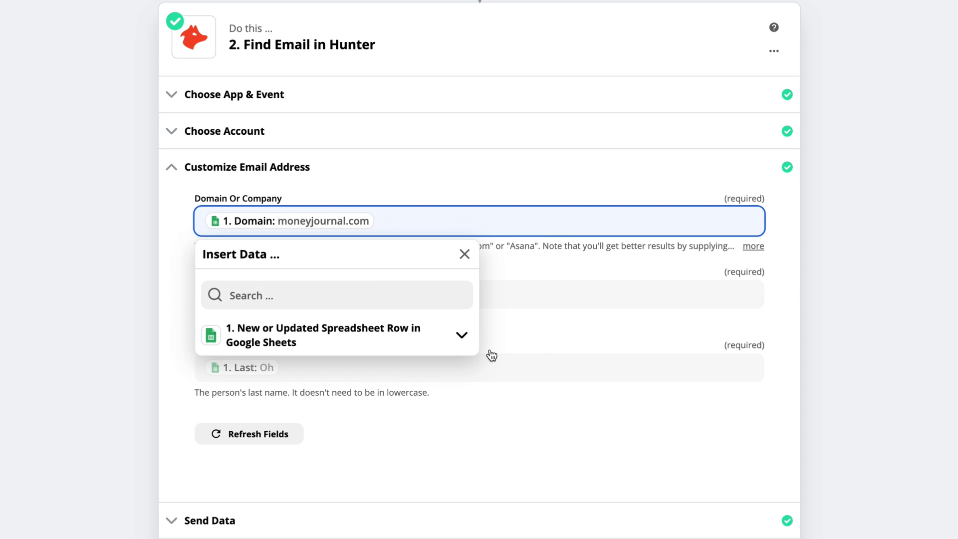
click(459, 344)
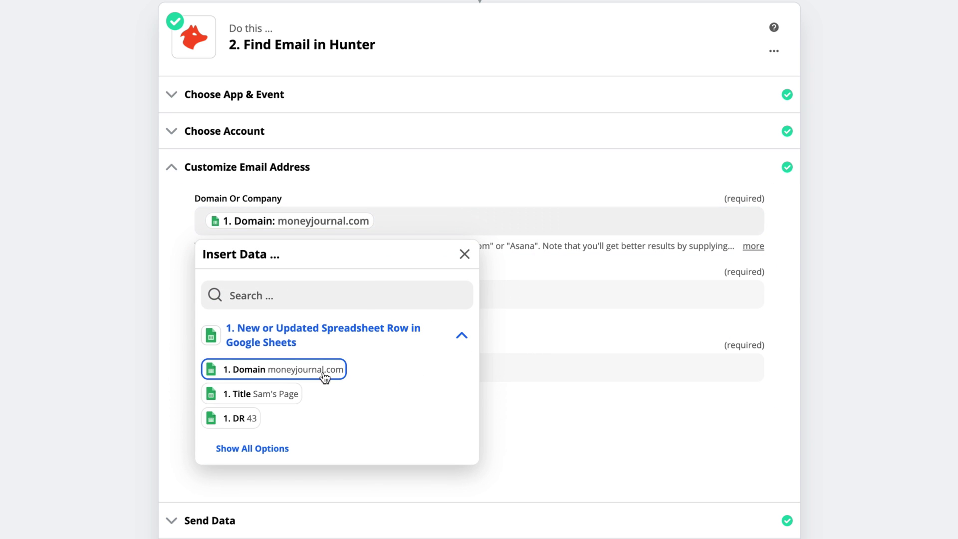
click(280, 369)
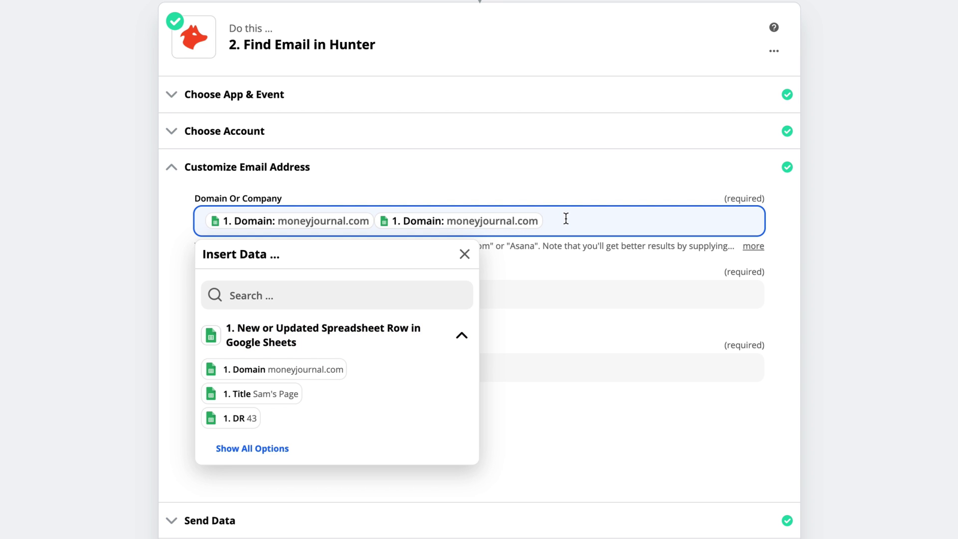
key(BackSpace)
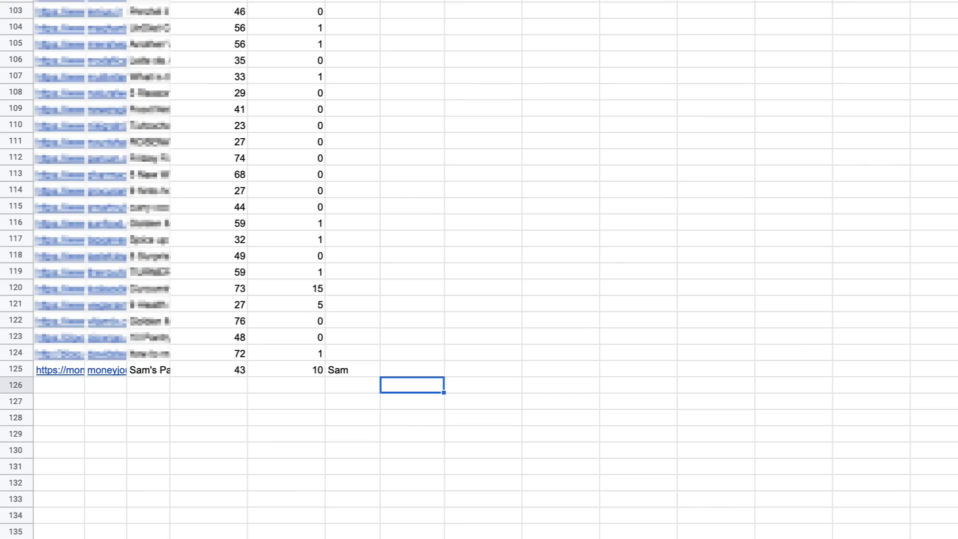
- Enter 'a' in the Last cell of row 125
text(a)
key(Return)
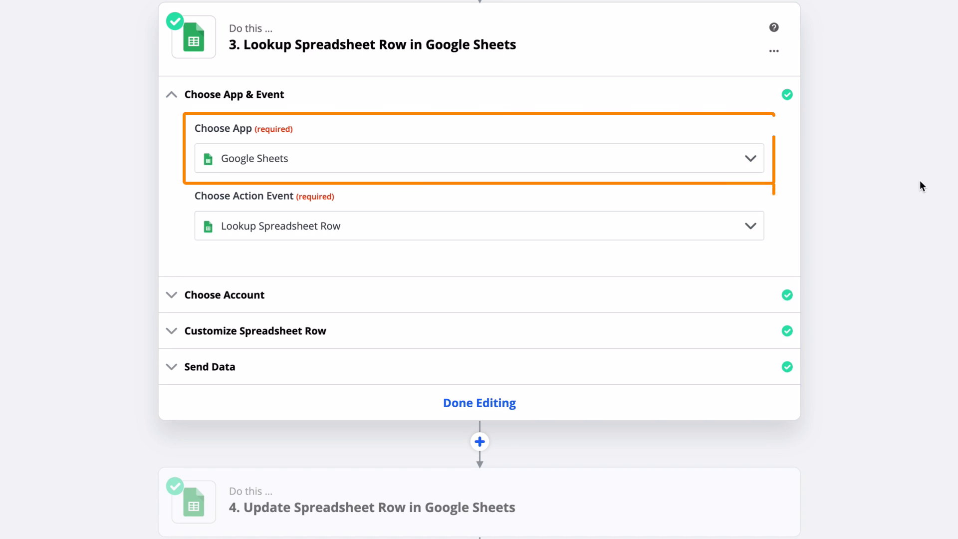
- Review the trigger fields available for the lookup step's lookup value
click(725, 337)
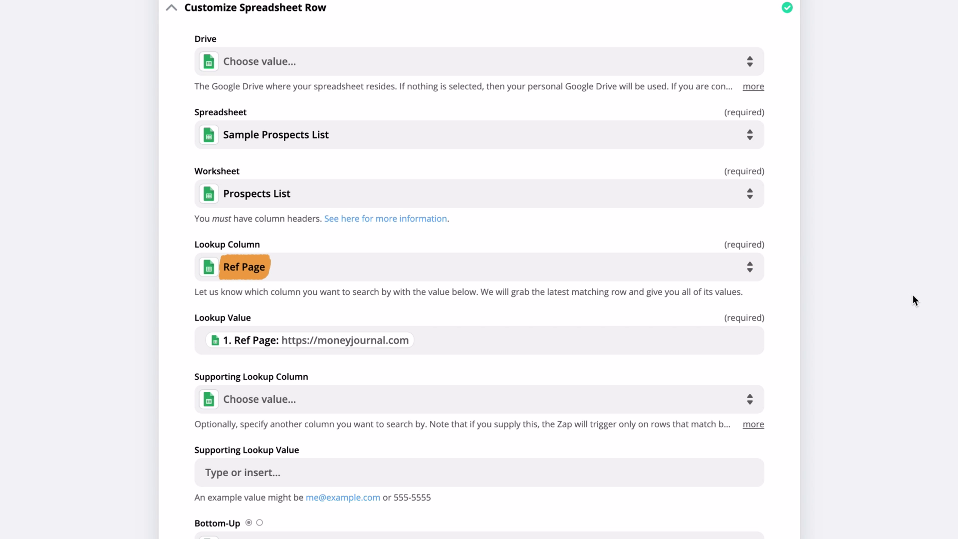
scroll(858, 299, down, 5)
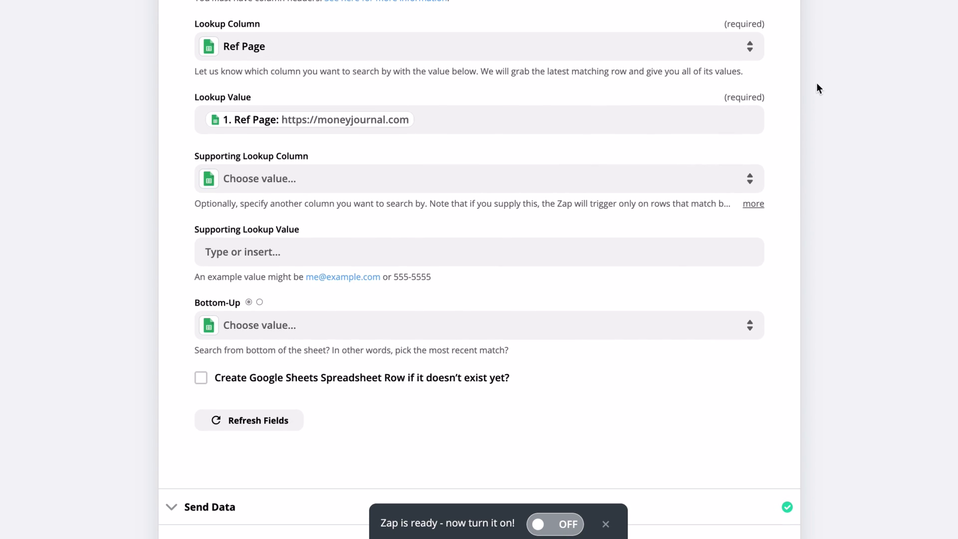
click(738, 121)
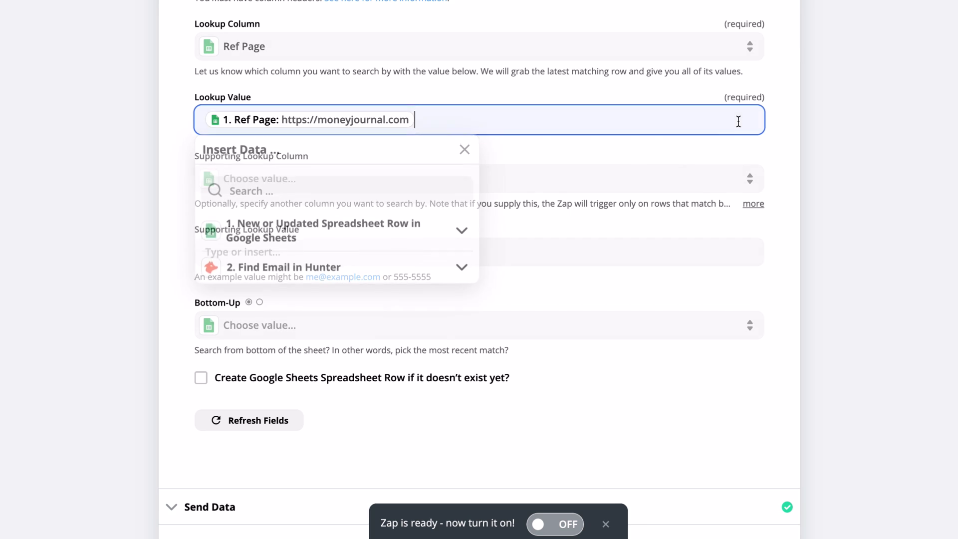
click(460, 234)
click(282, 347)
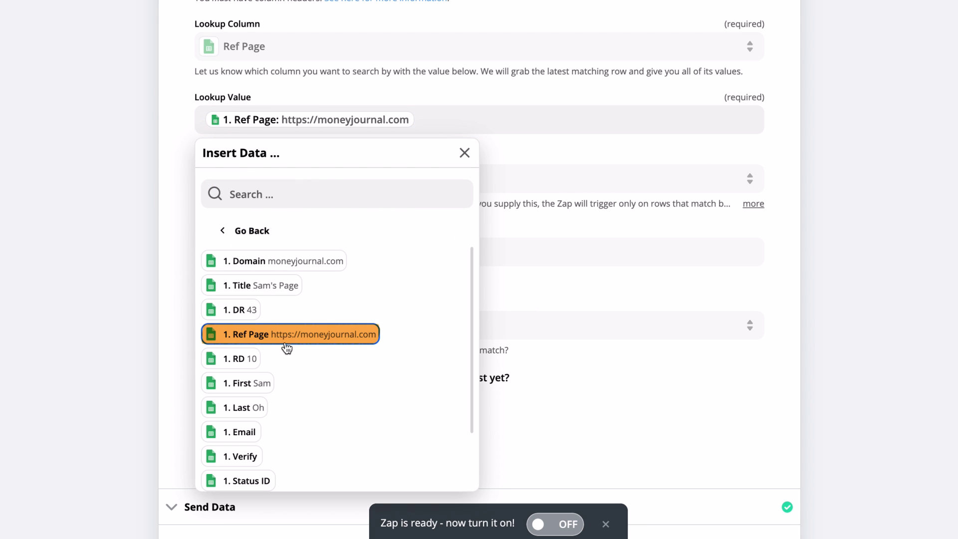
click(856, 222)
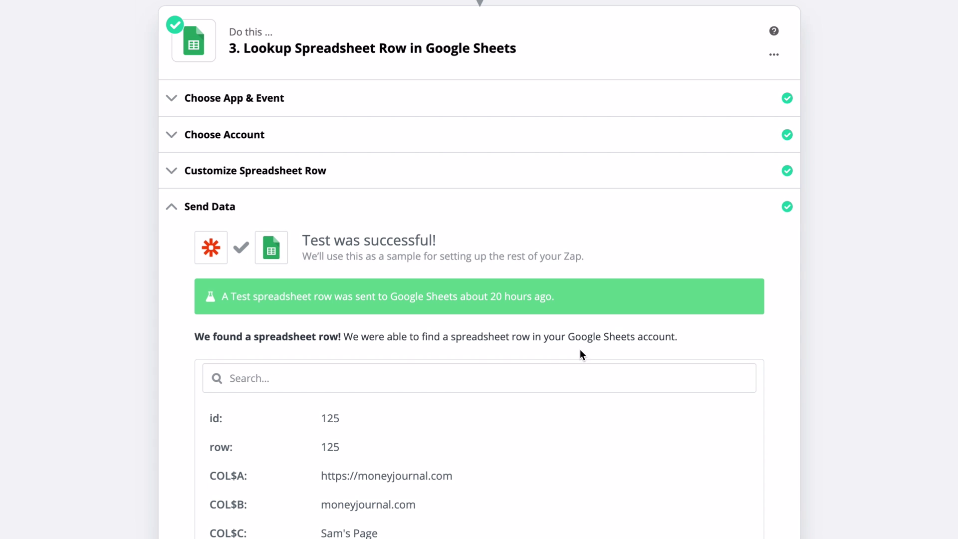
- Retest the lookup so it finds row 125 for moneyjournal.com, then edit step 4
scroll(580, 352, down, 4)
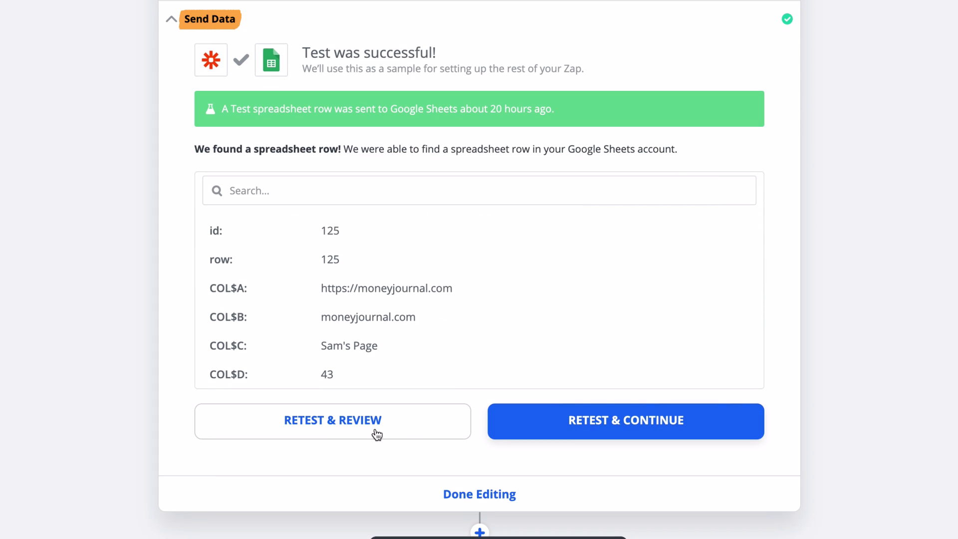
click(377, 434)
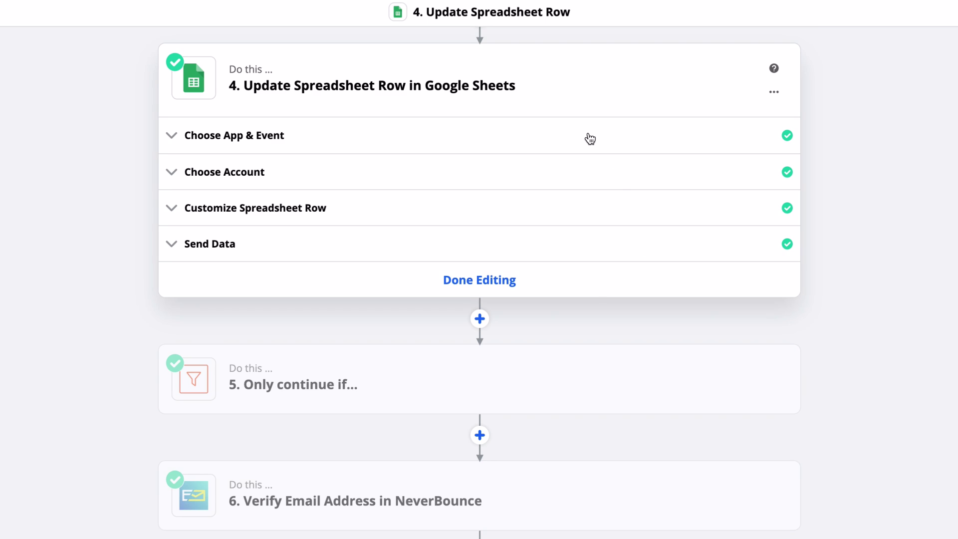
click(589, 139)
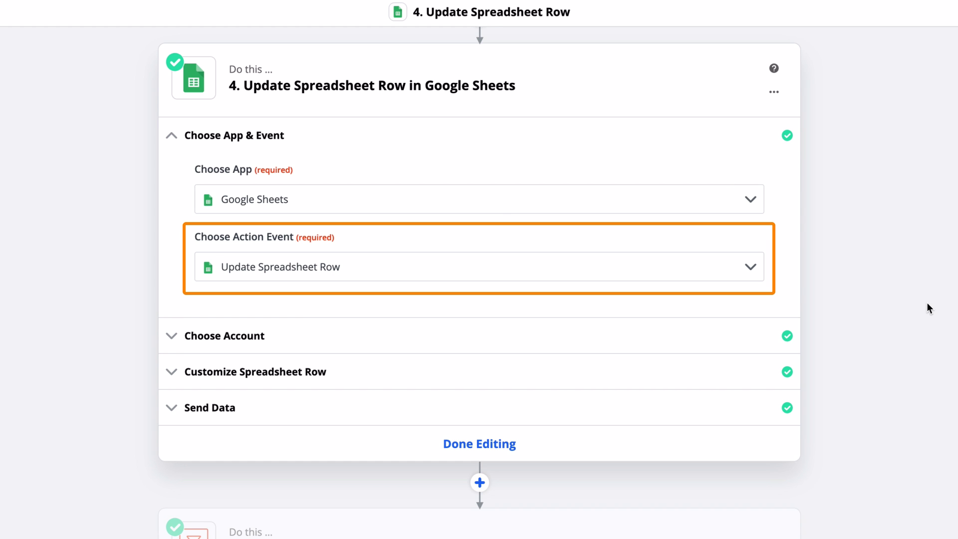
- Set step 4's Row to the lookup's custom value 3. Row (row 125)
click(711, 374)
click(882, 372)
scroll(915, 376, down, 3)
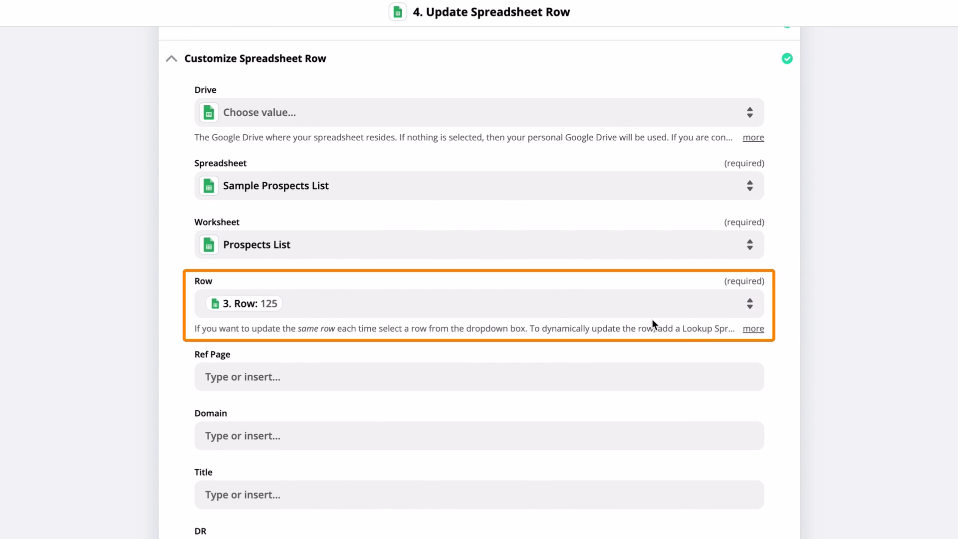
click(648, 309)
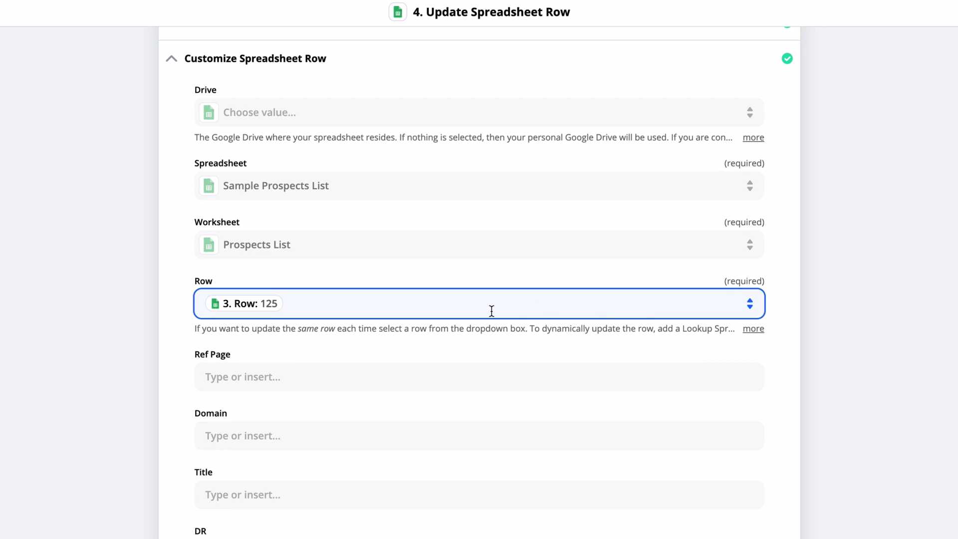
click(733, 301)
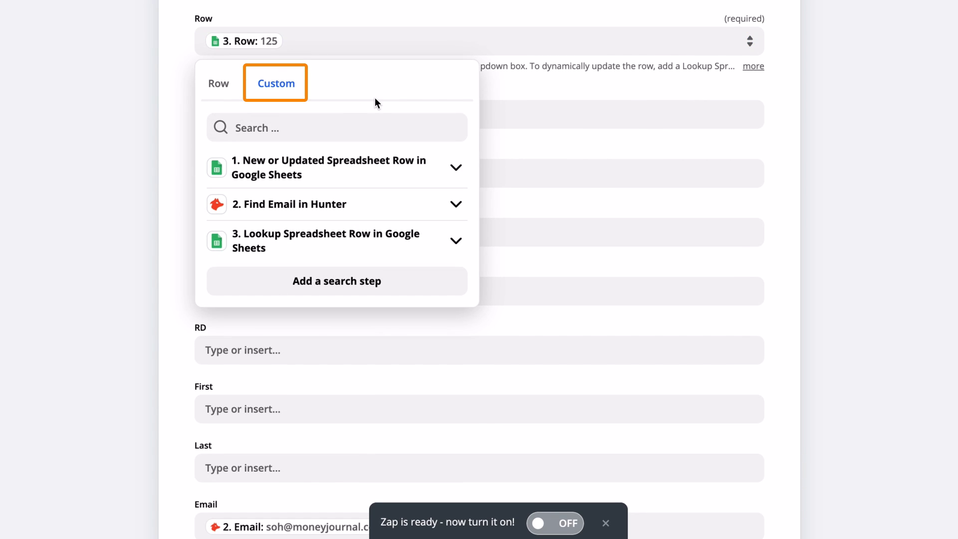
click(455, 240)
scroll(427, 224, down, 3)
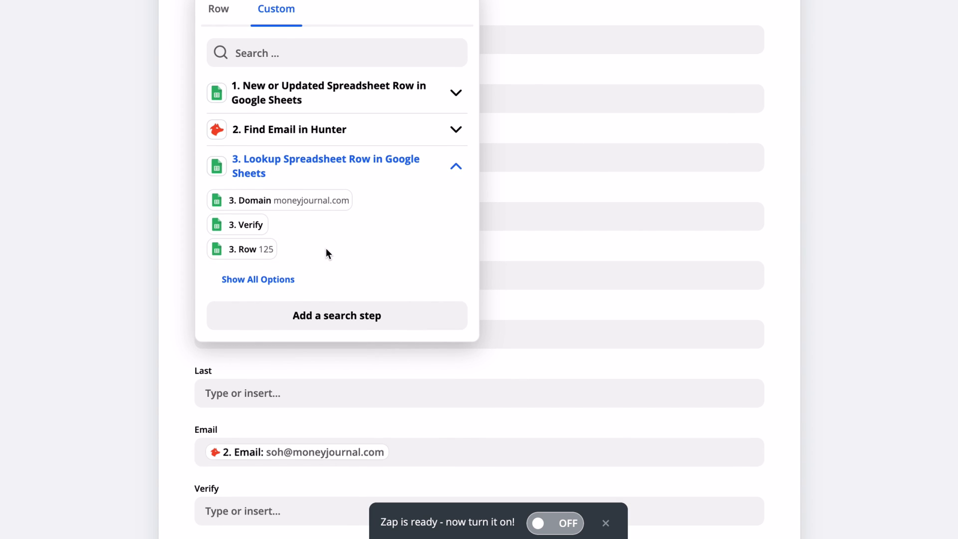
click(860, 198)
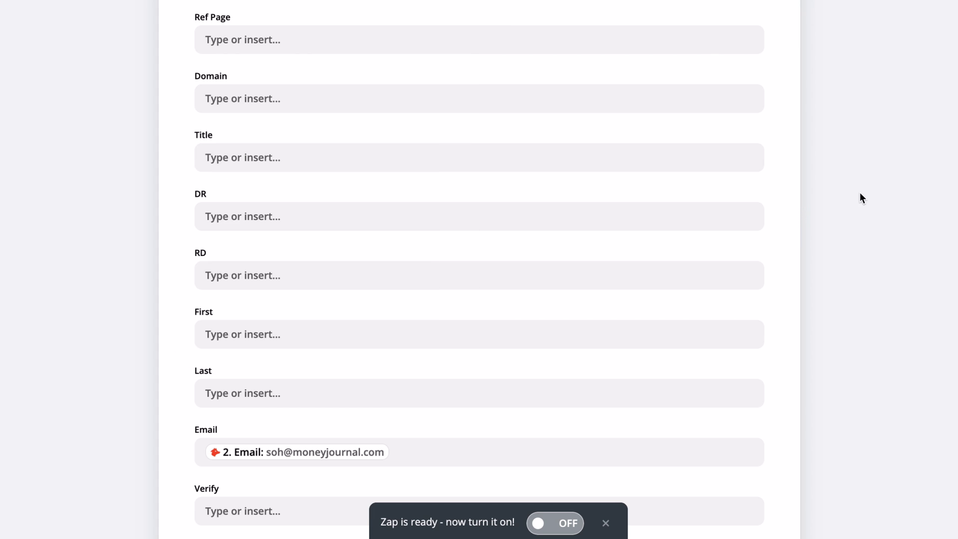
- Map Hunter's 2. Email into the Email field and retest the row update
scroll(859, 201, down, 8)
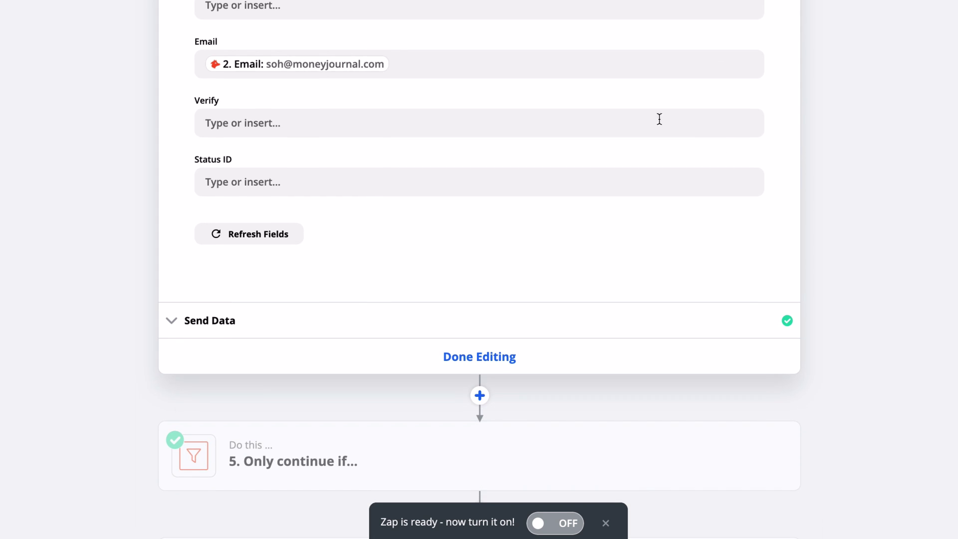
click(445, 66)
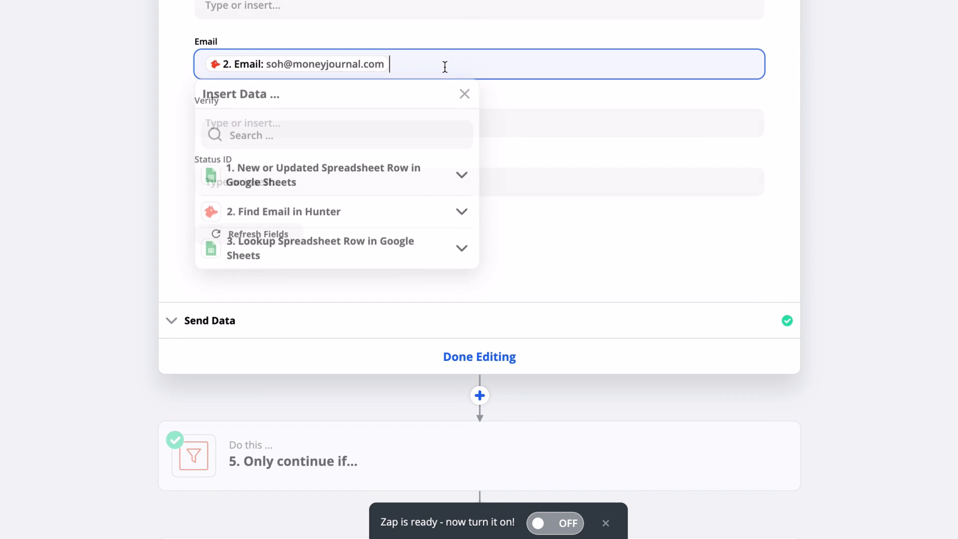
click(455, 215)
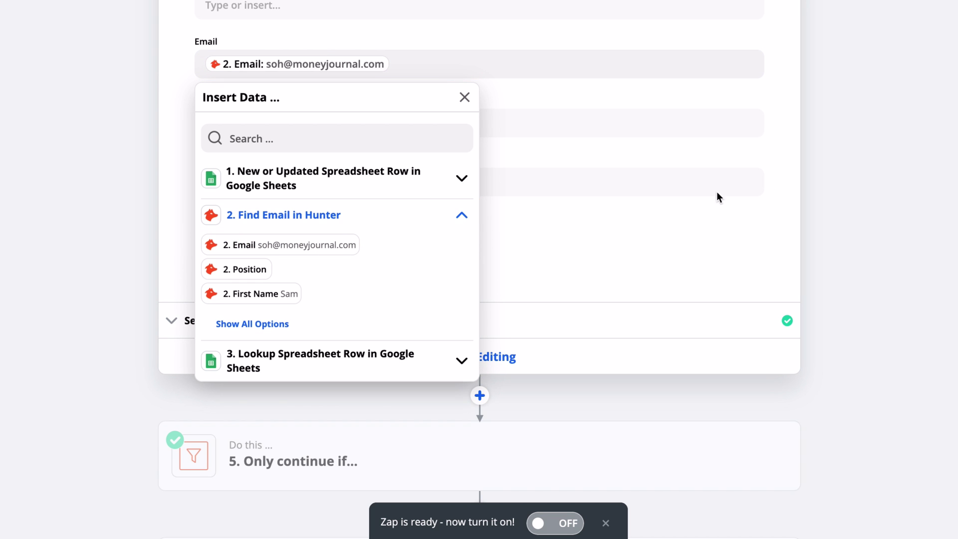
click(945, 145)
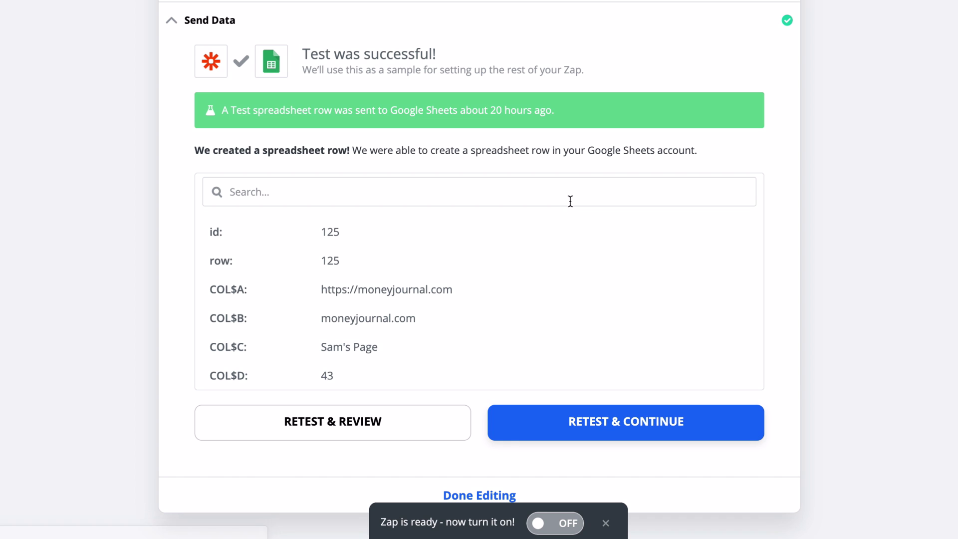
click(405, 420)
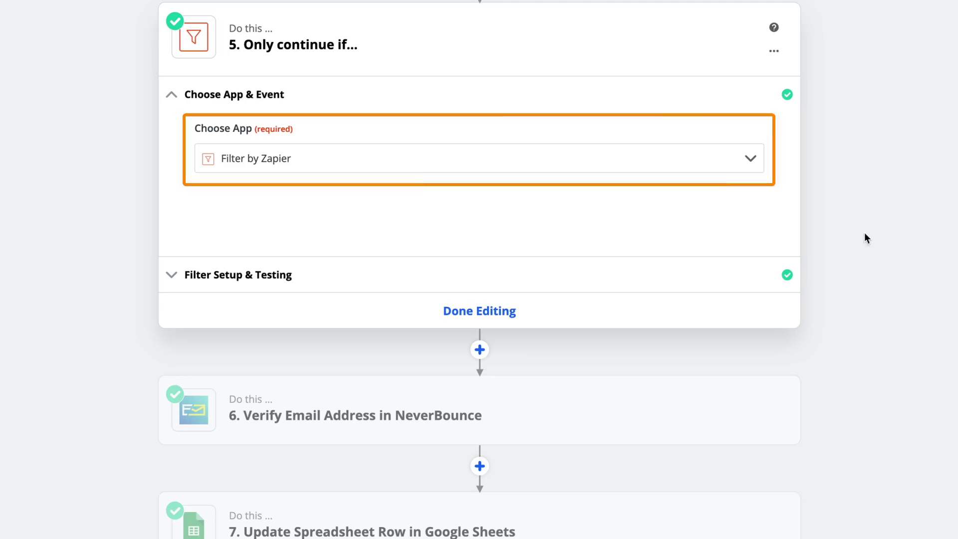
- Test the Email (Text) Contains @ filter and confirm the sample data passes
click(699, 274)
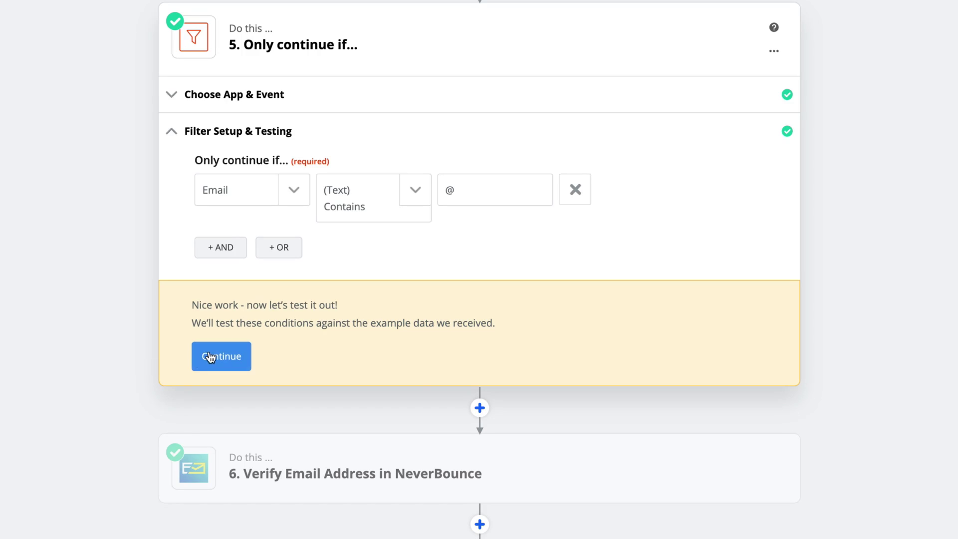
click(209, 357)
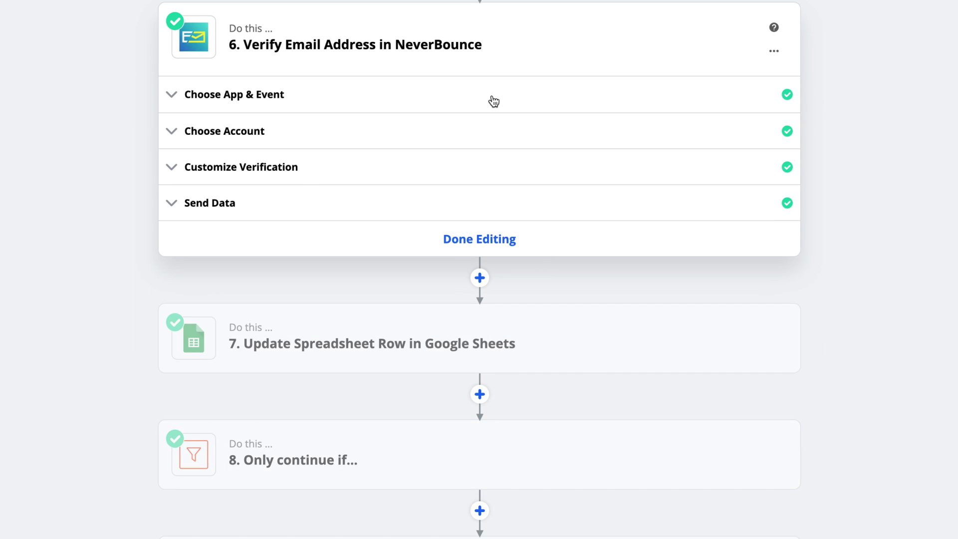
- Have NeverBounce verify Hunter's 2. Email and retest it to a valid result
click(492, 96)
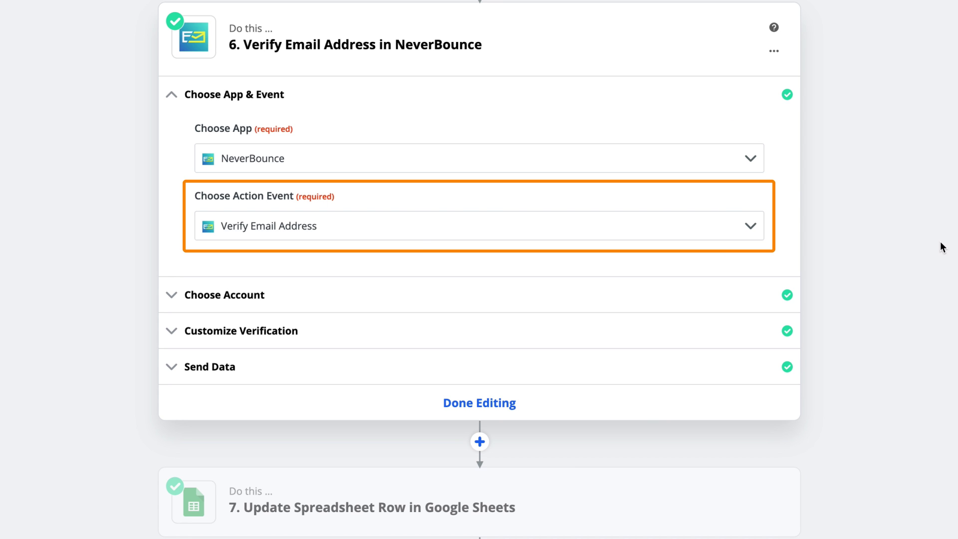
click(654, 330)
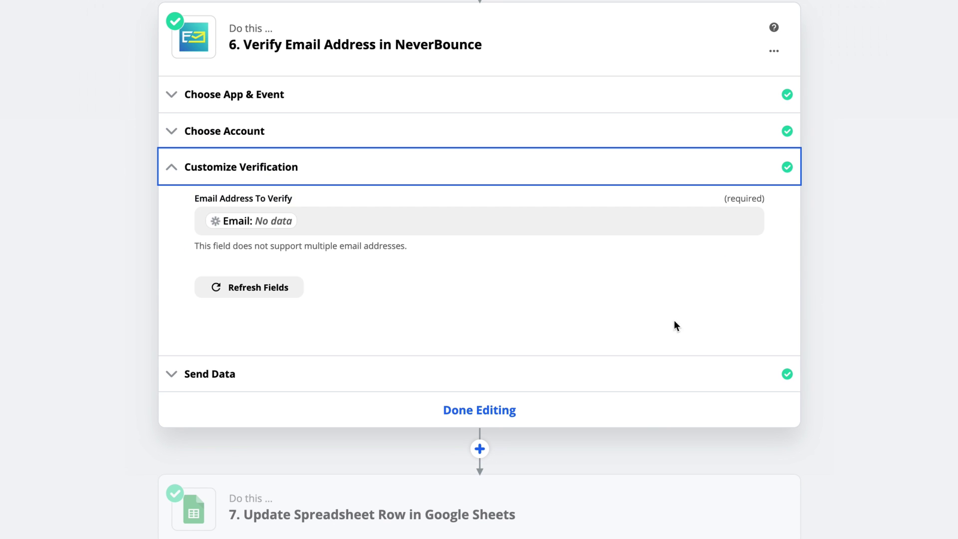
click(662, 222)
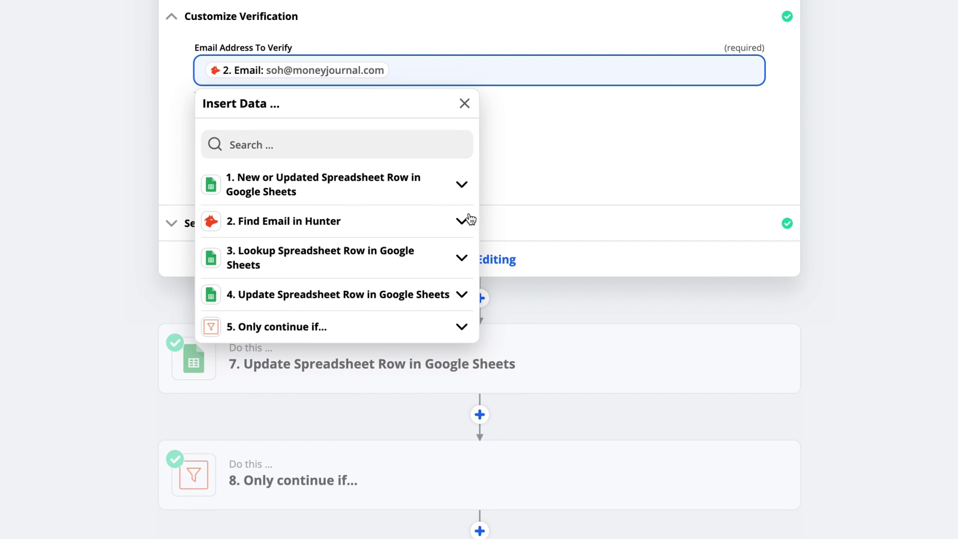
click(463, 221)
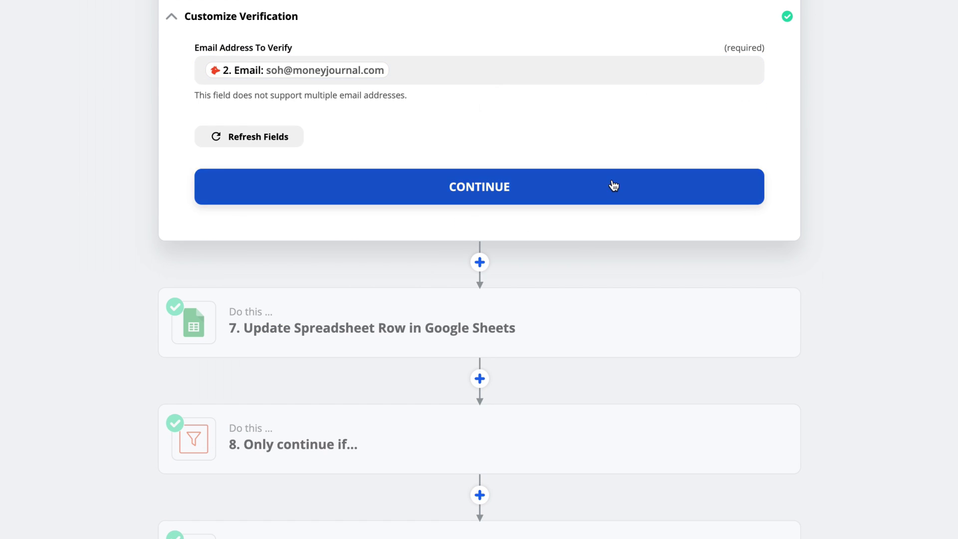
click(611, 186)
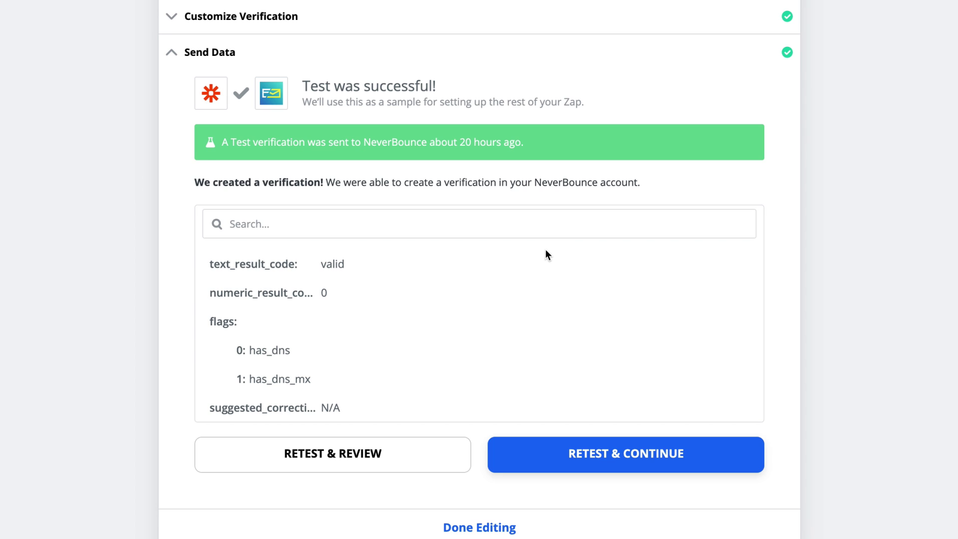
click(313, 454)
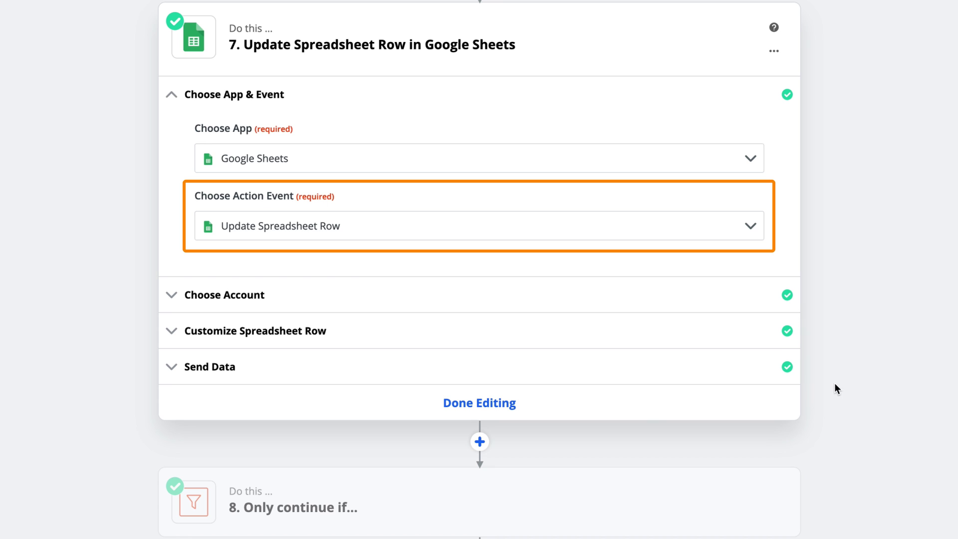
- Set step 7's Row to the lookup step's row 125
click(711, 336)
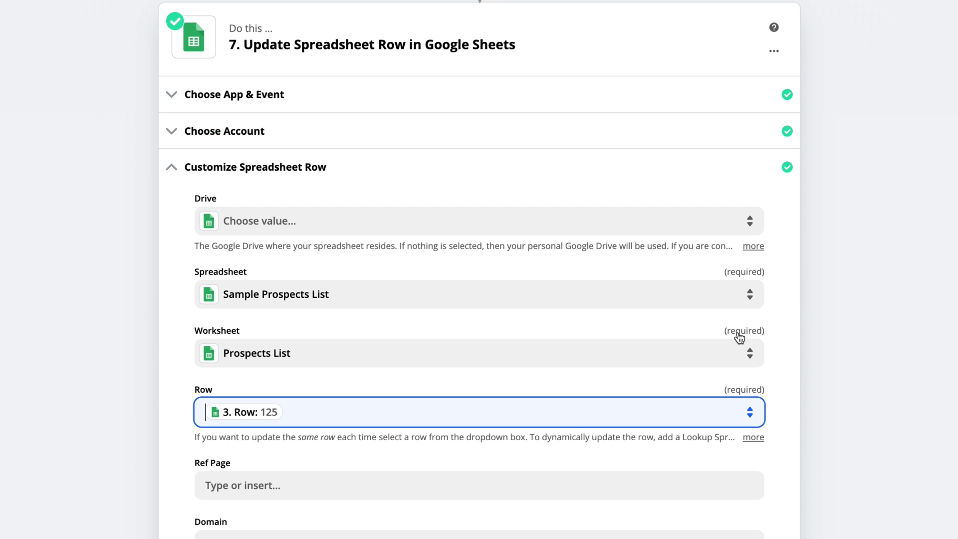
click(914, 282)
scroll(921, 296, down, 3)
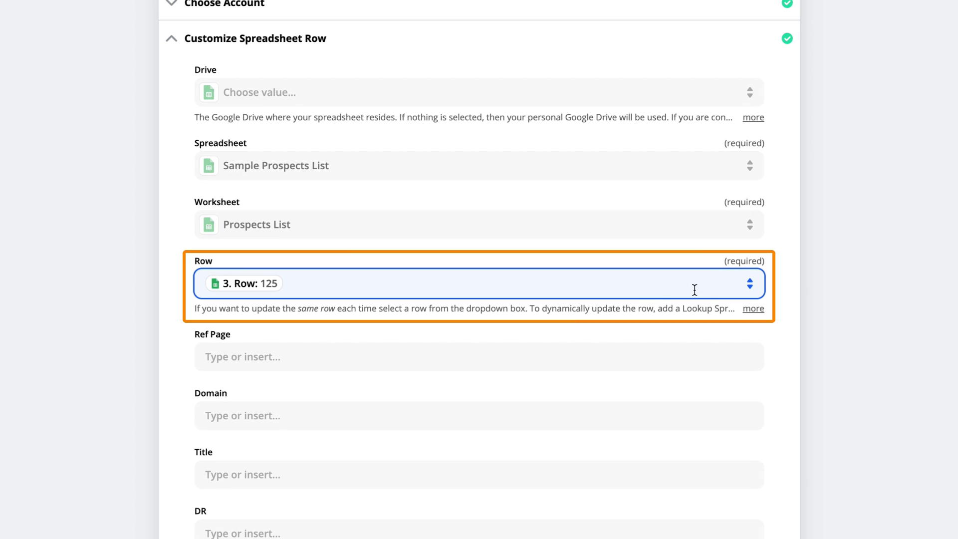
scroll(718, 286, down, 3)
click(744, 128)
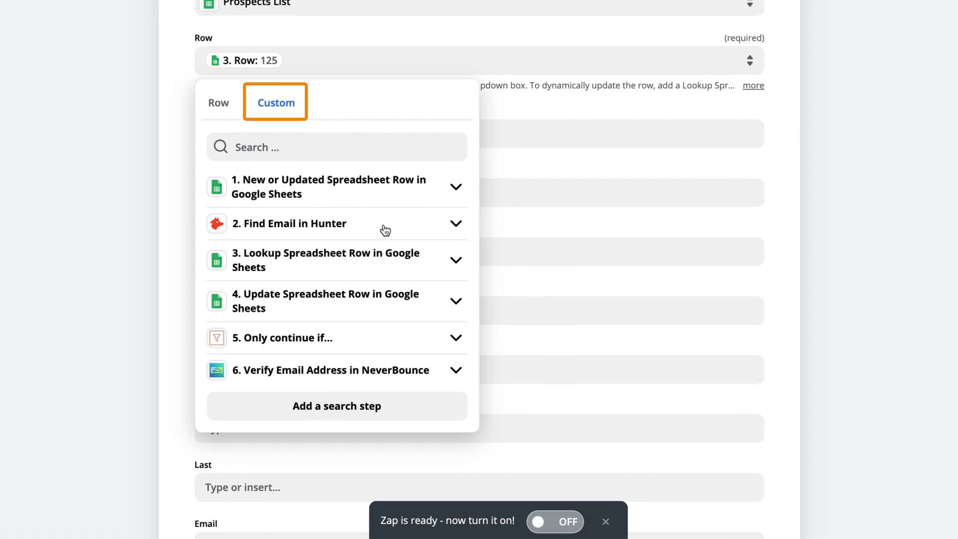
click(434, 256)
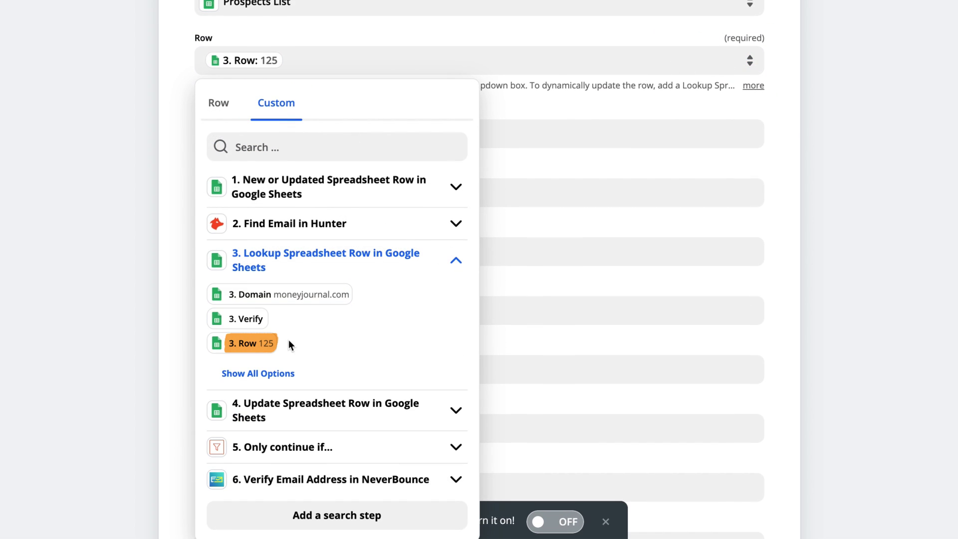
click(923, 295)
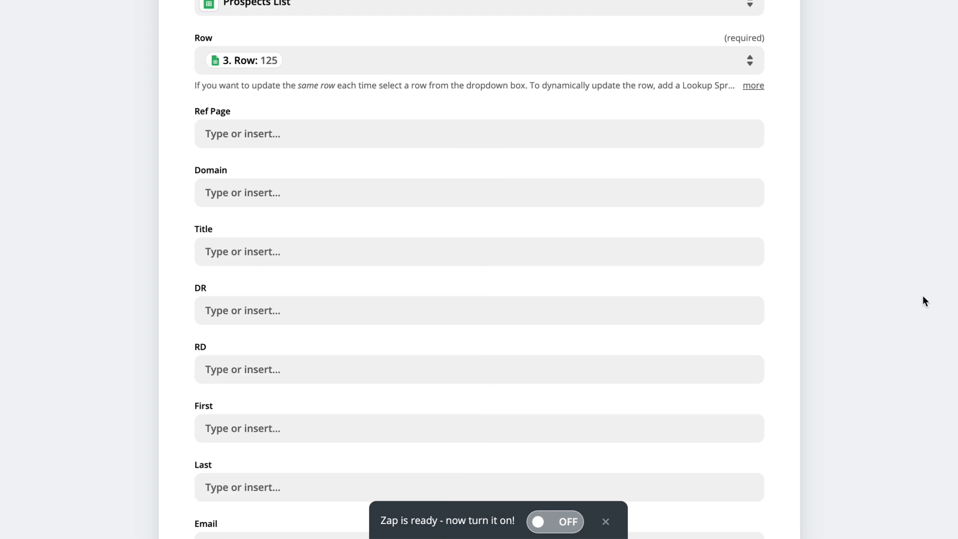
scroll(869, 292, down, 10)
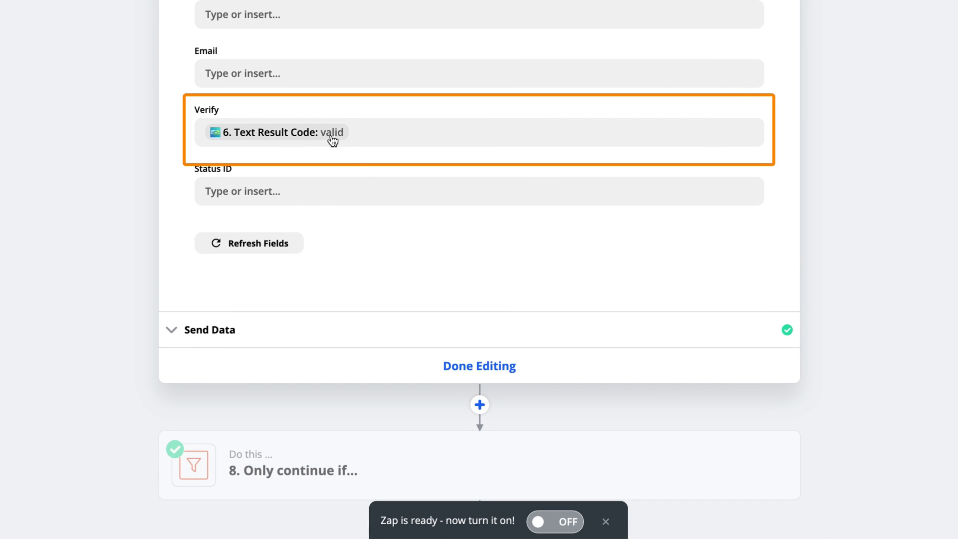
- Map 6. Text Result Code into the Verify field and retest the row update
click(372, 132)
click(343, 212)
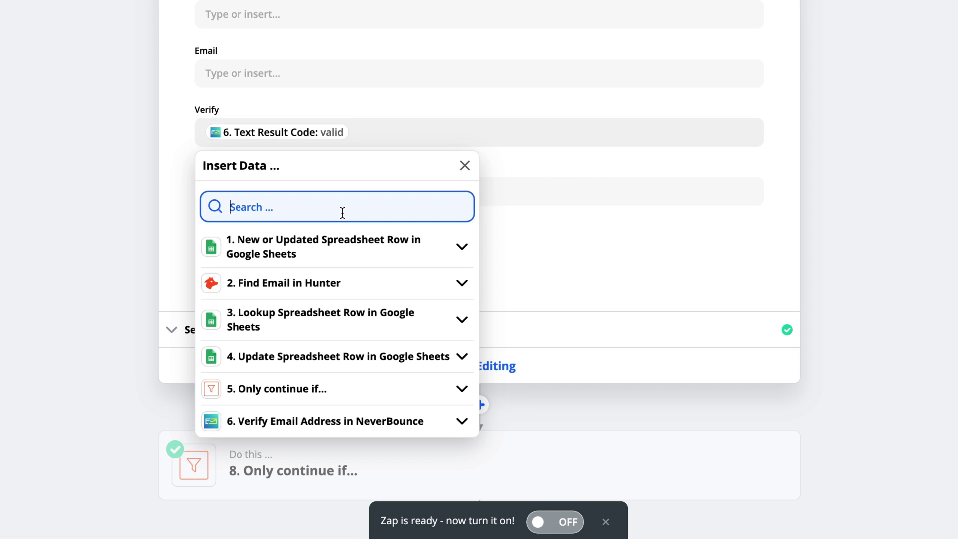
text(text result c)
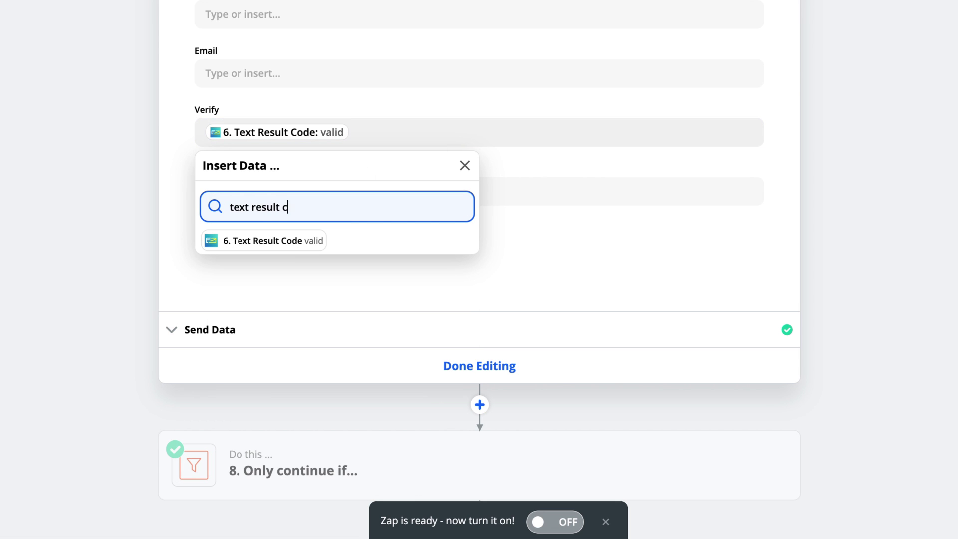
text(ode)
click(122, 195)
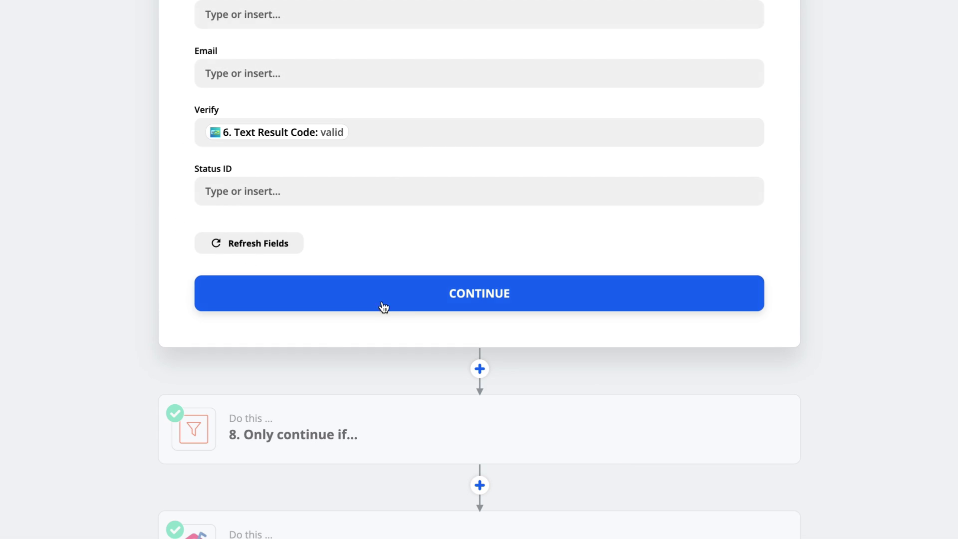
click(383, 306)
click(370, 344)
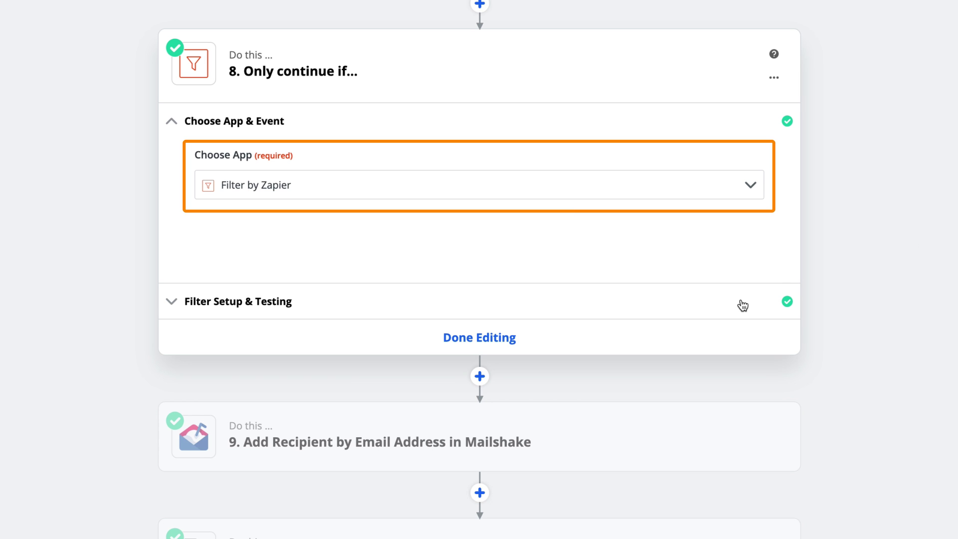
- Test the step 8 filter's valid OR catchall result-code conditions and confirm the zap would continue
click(743, 304)
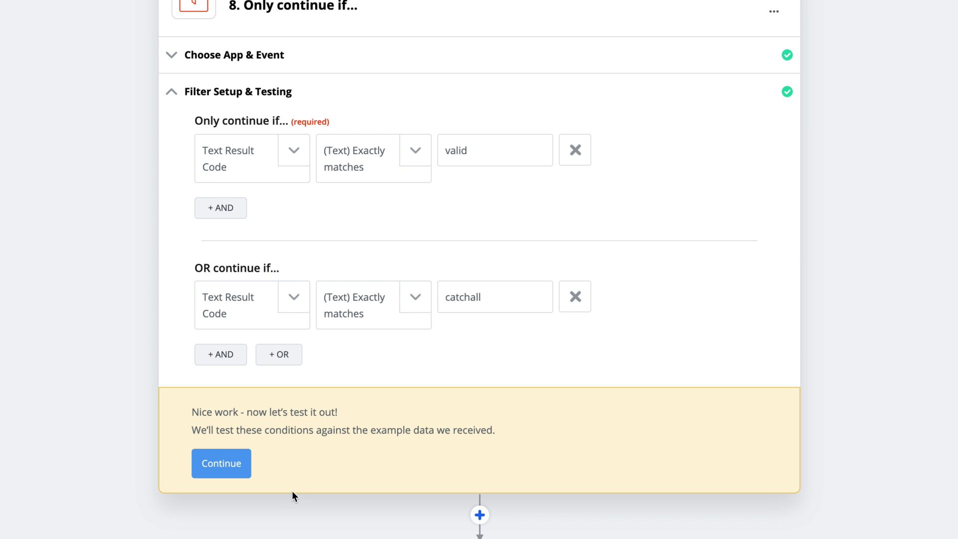
click(227, 465)
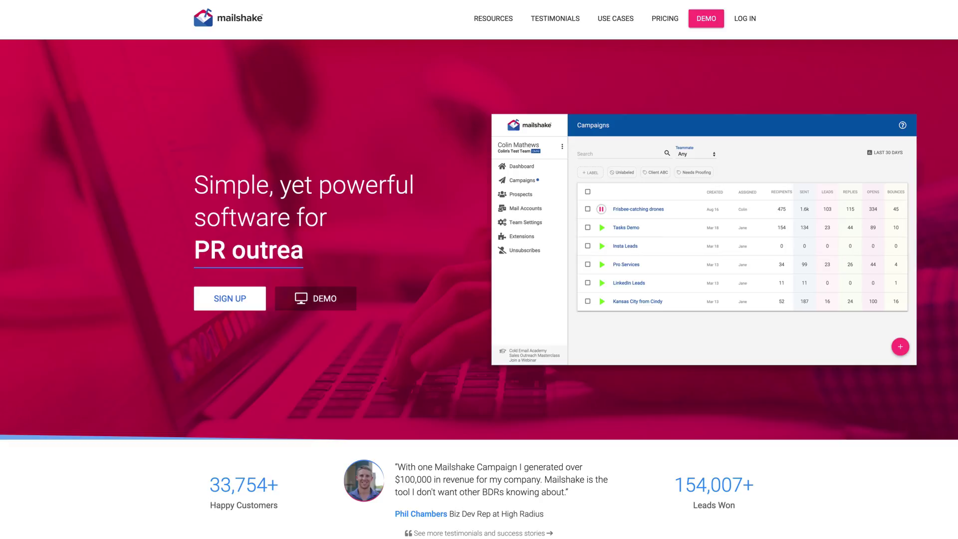
scroll(479, 270, down, 4)
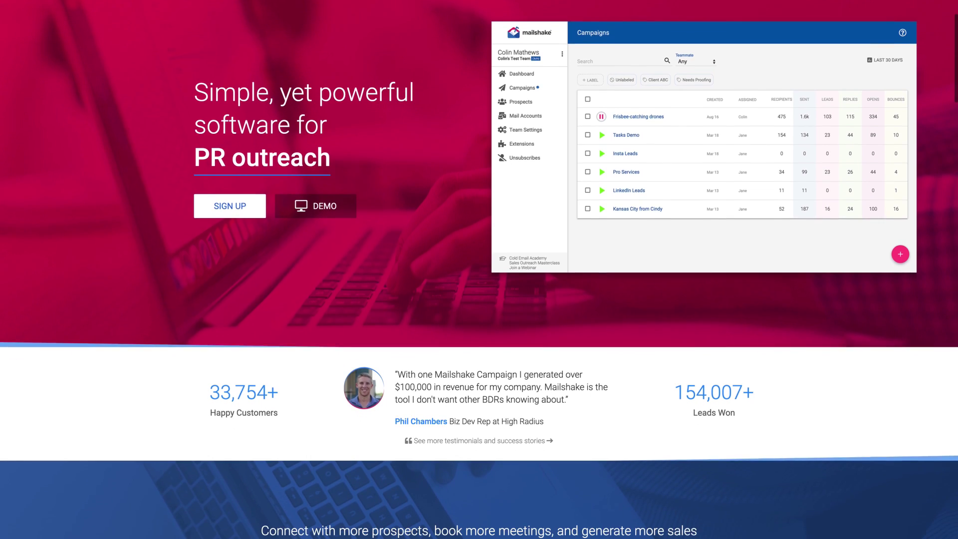
scroll(479, 269, down, 4)
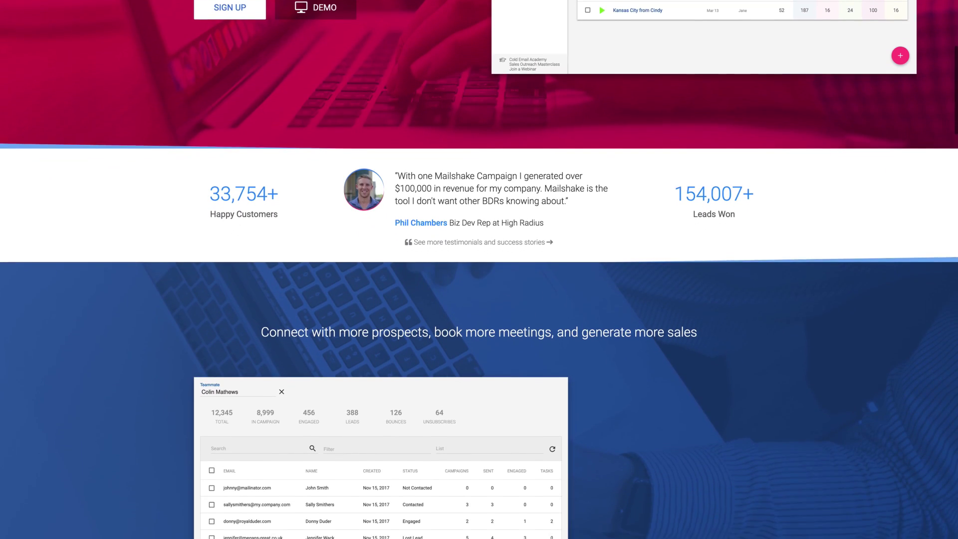
scroll(478, 270, down, 4)
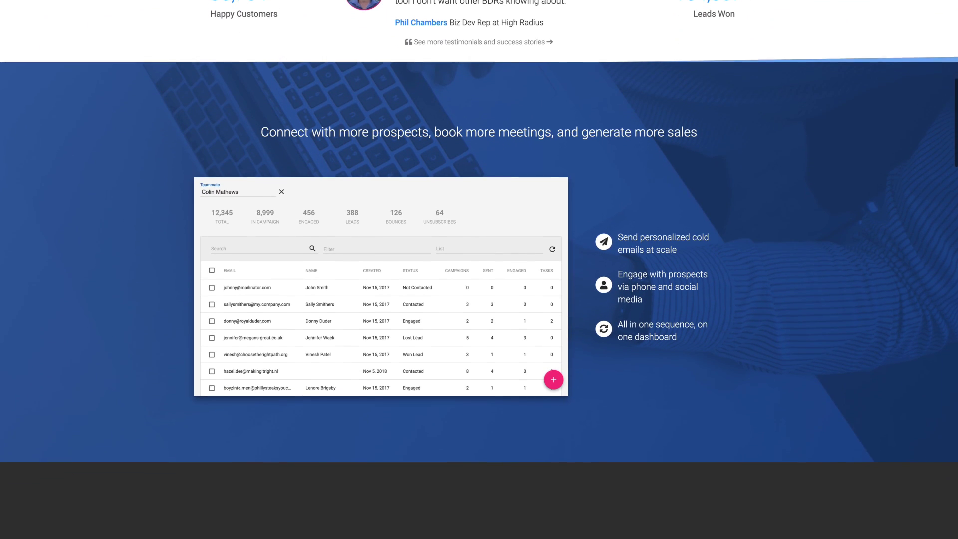
scroll(478, 269, down, 4)
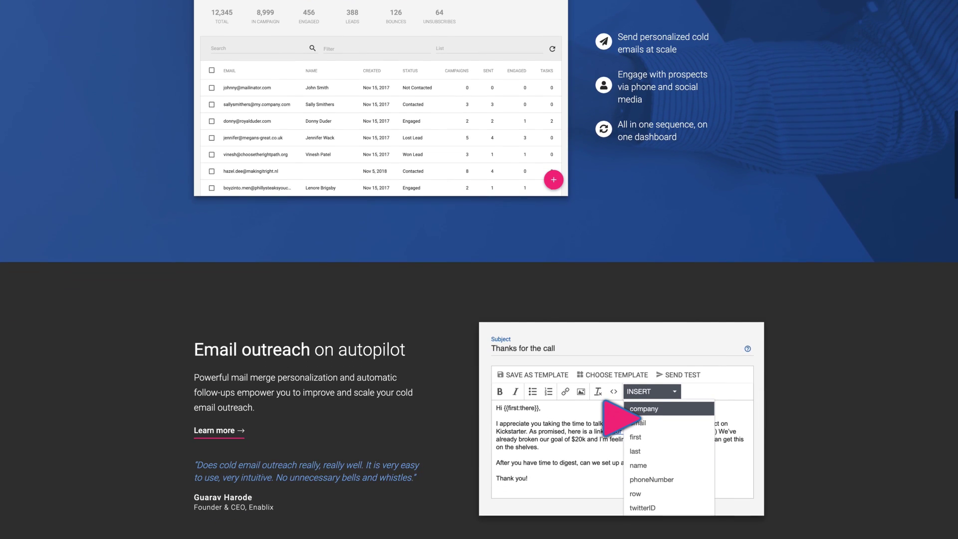
scroll(479, 270, down, 5)
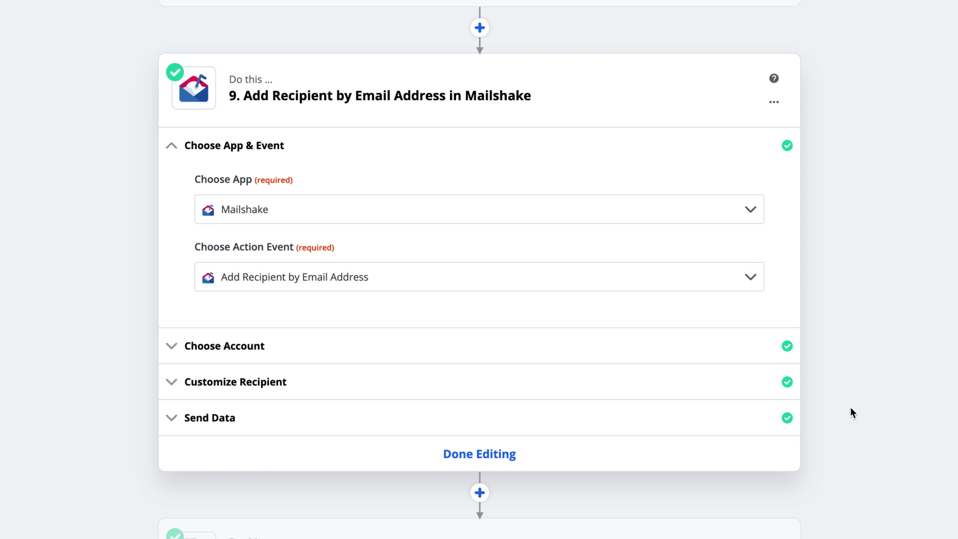
- Map Hunter's Email and RefPage to Ref Page in step 9's recipient, then retest to send it to Mailshake
click(671, 388)
scroll(873, 357, up, 3)
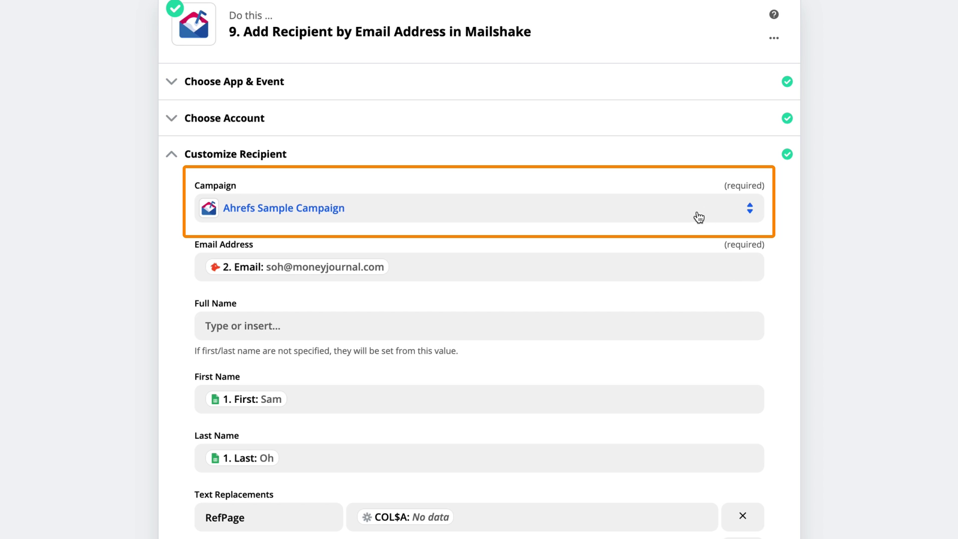
click(454, 269)
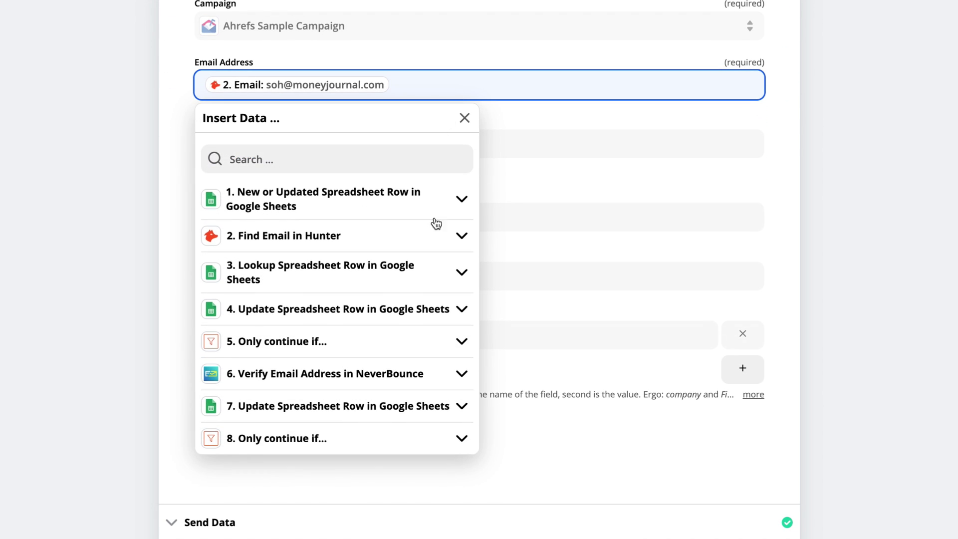
click(454, 238)
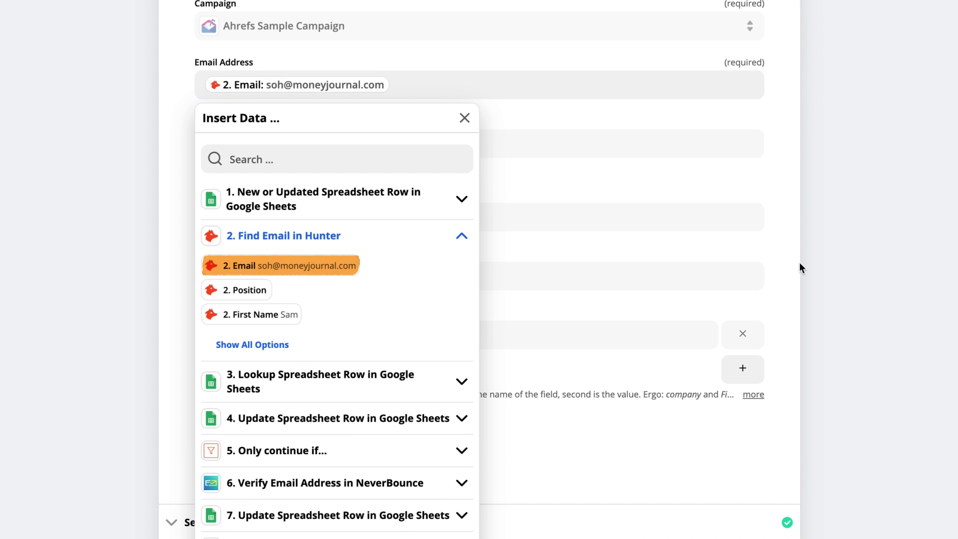
click(930, 234)
scroll(813, 247, down, 2)
scroll(807, 246, down, 1)
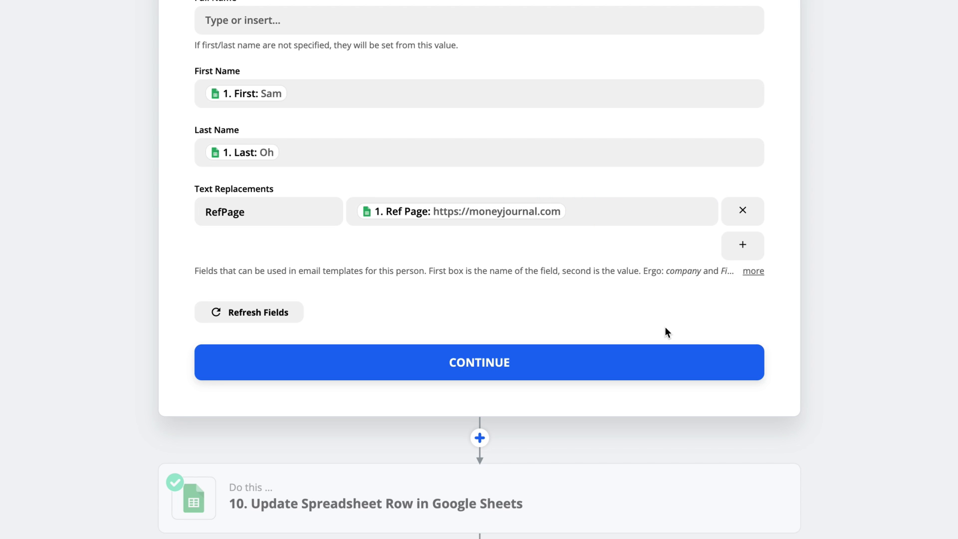
click(613, 360)
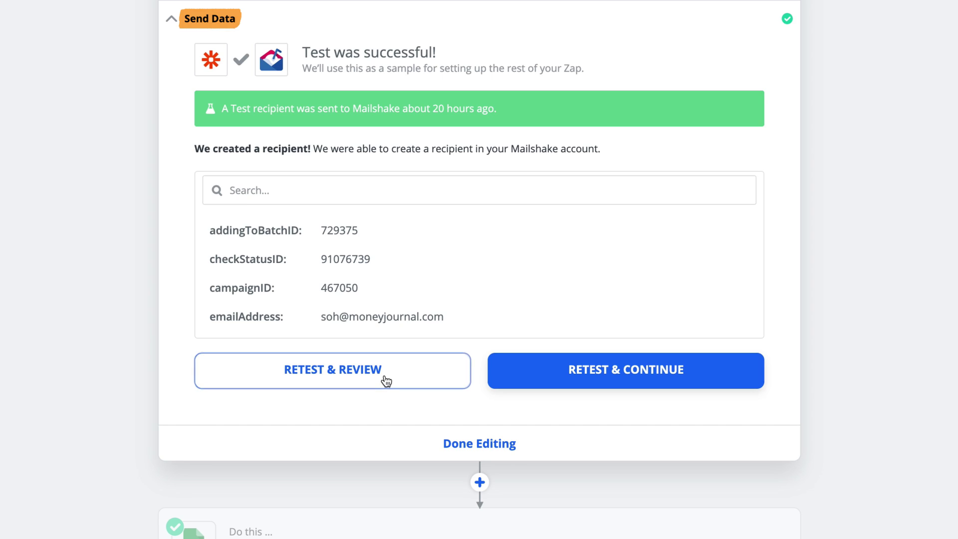
click(386, 380)
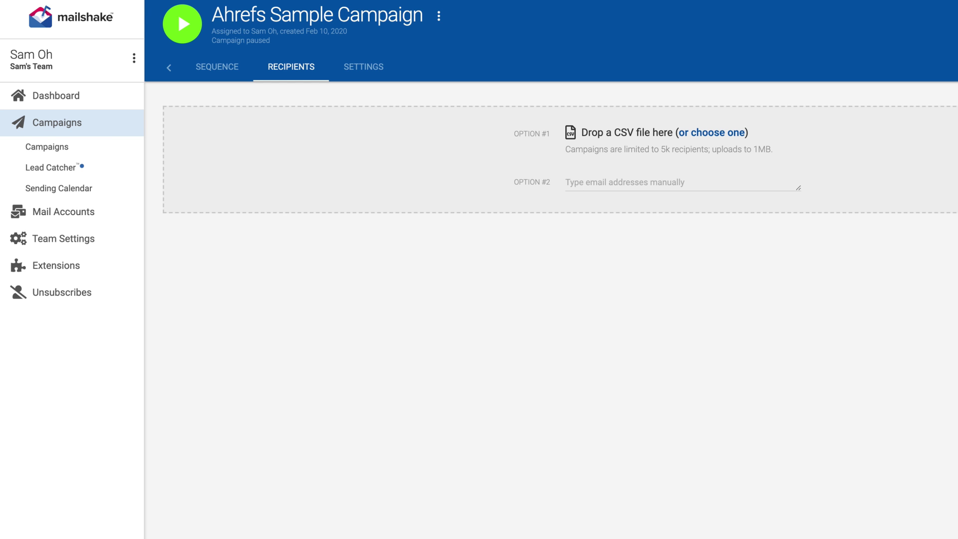
- Refresh the Recipients list and view the new recipient's pending 'Give me a link please' email
key(F5)
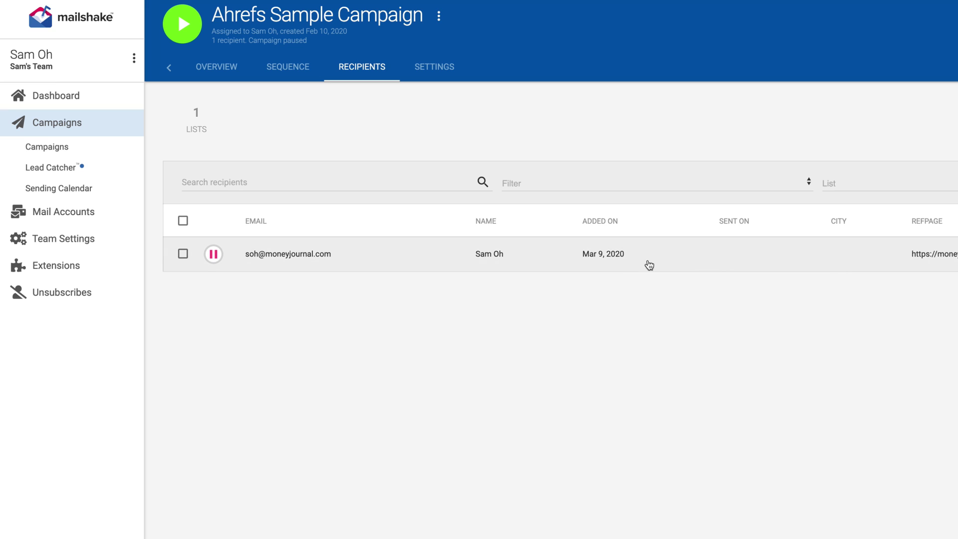
click(378, 256)
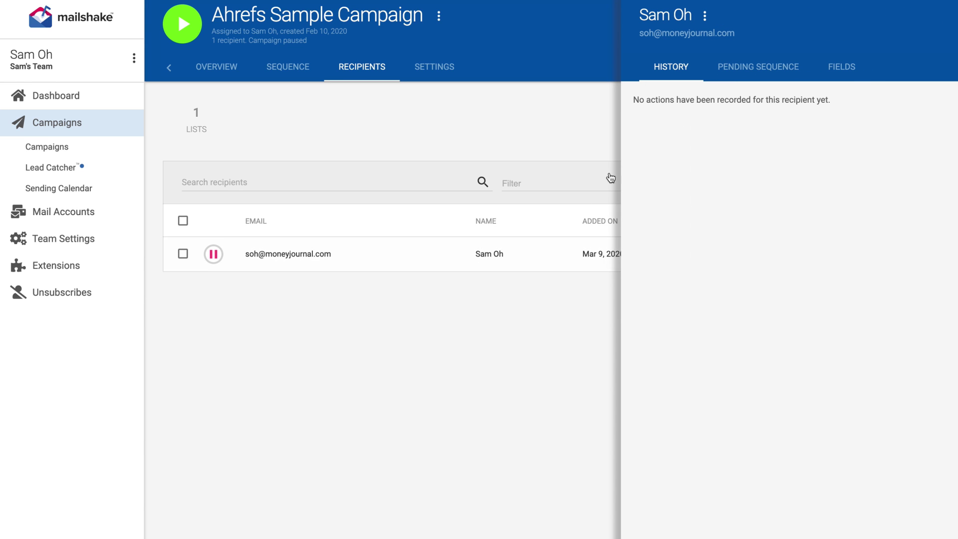
click(740, 80)
click(862, 208)
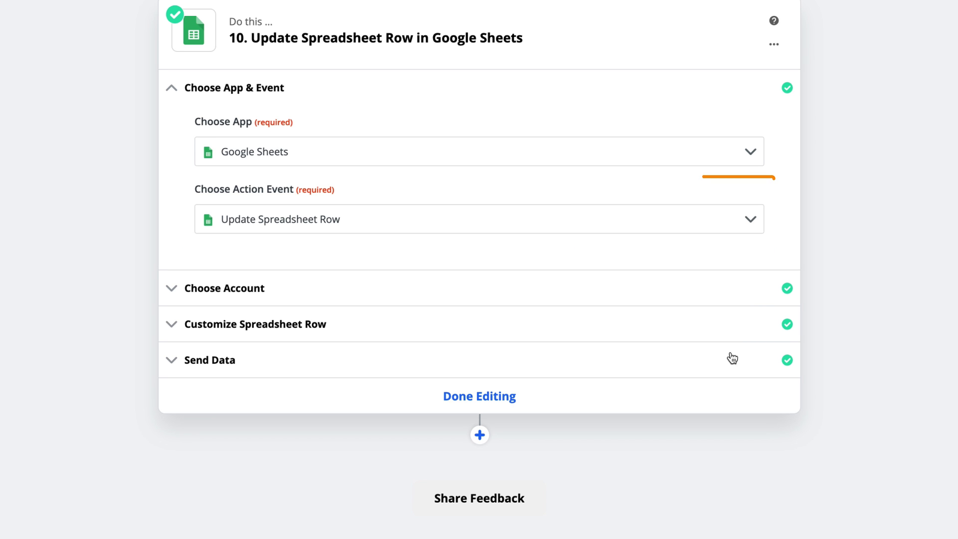
- Map Status ID to 9. Check Status ID, test, and confirm row 125 shows 91101759
click(697, 334)
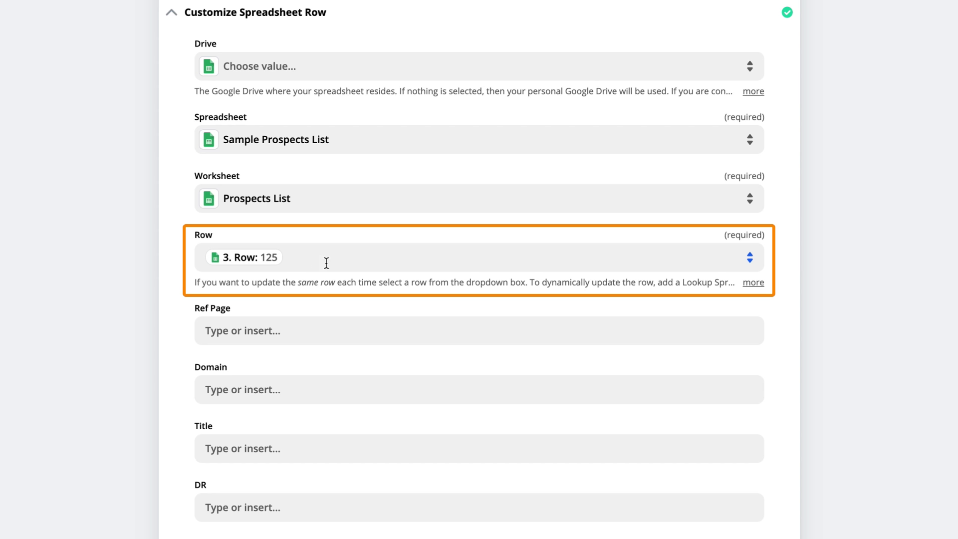
scroll(807, 320, down, 4)
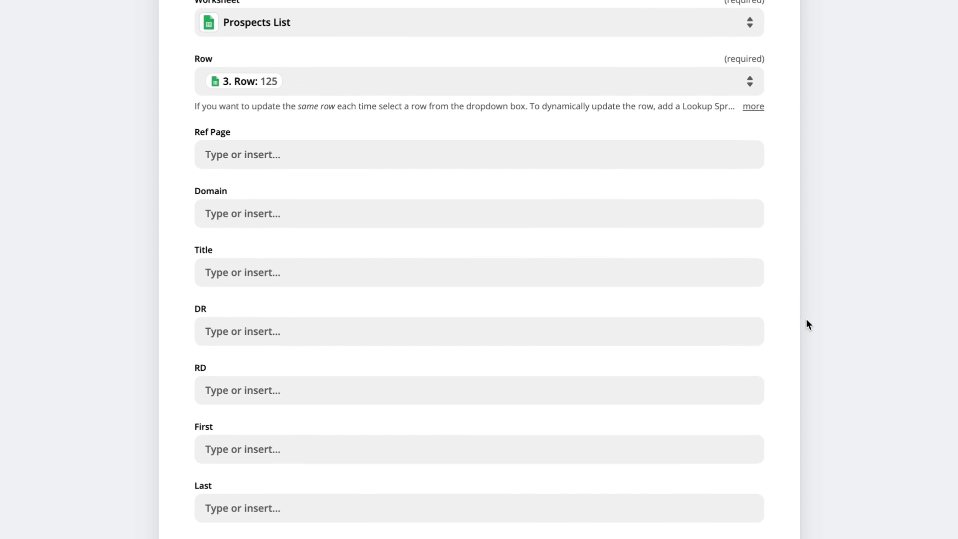
scroll(806, 324, down, 8)
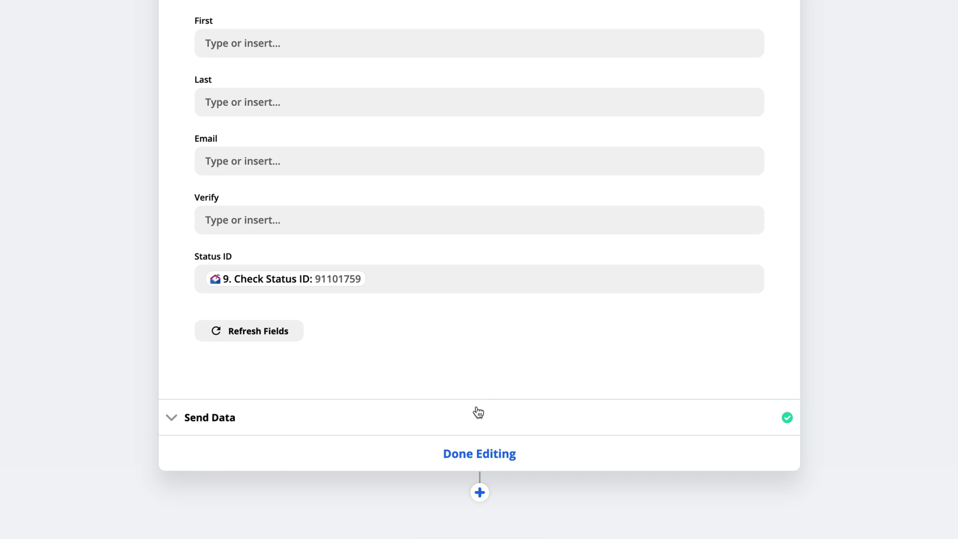
click(459, 428)
scroll(729, 347, down, 10)
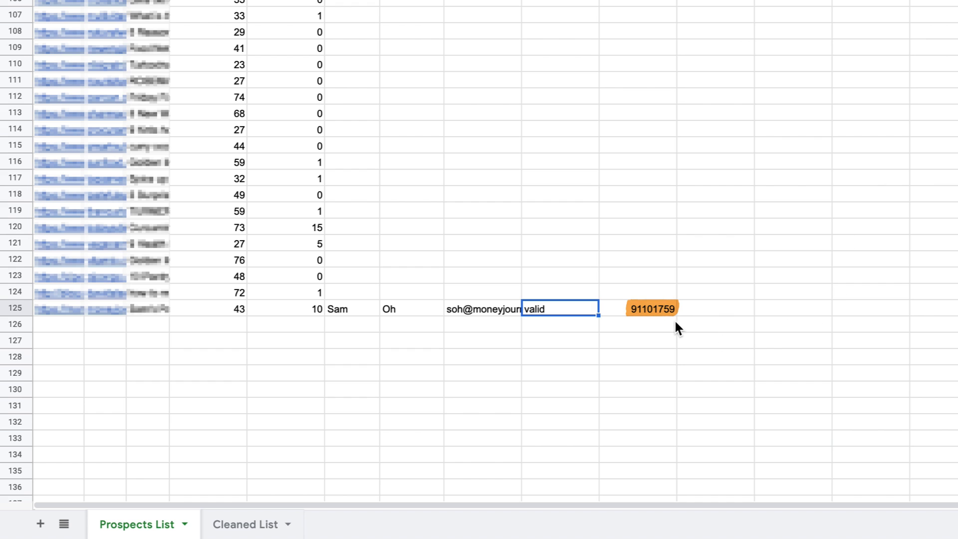
click(673, 320)
click(669, 312)
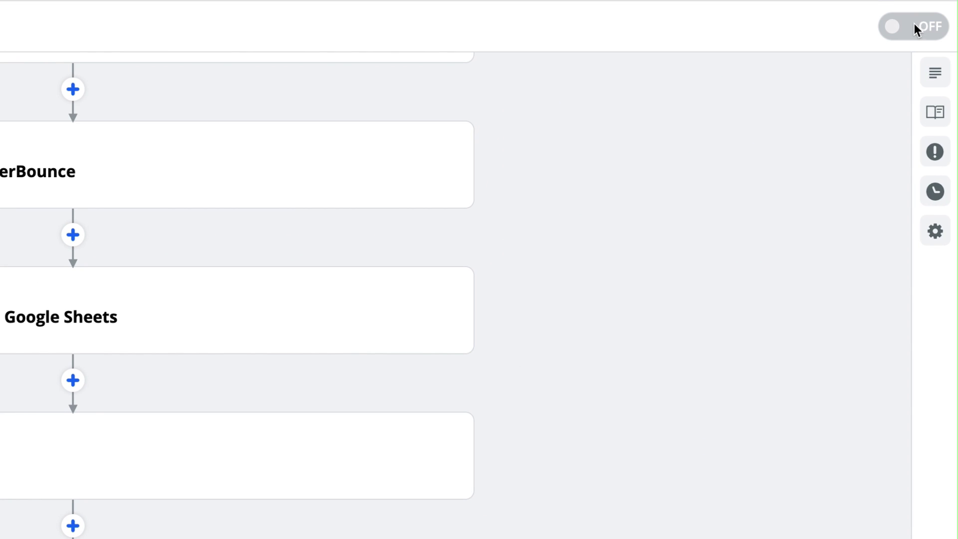
- Switch the zap on and select the First and Last name columns in the prospects sheet
click(917, 28)
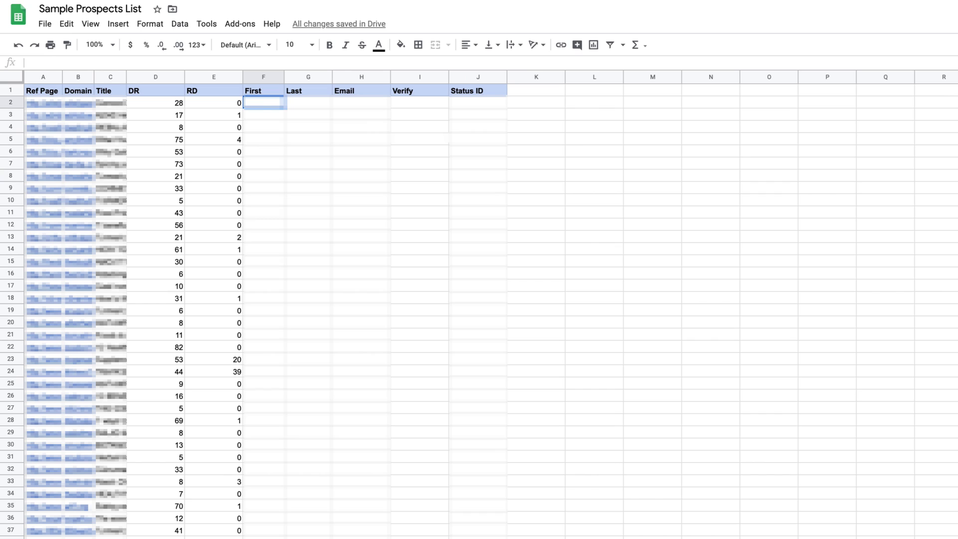
key(shift+Right)
key(ctrl+shift+Down)
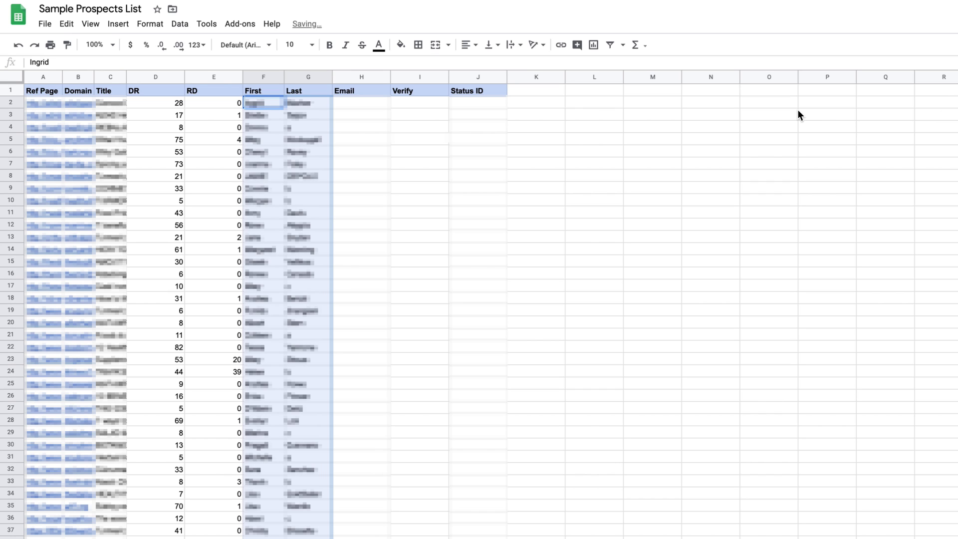